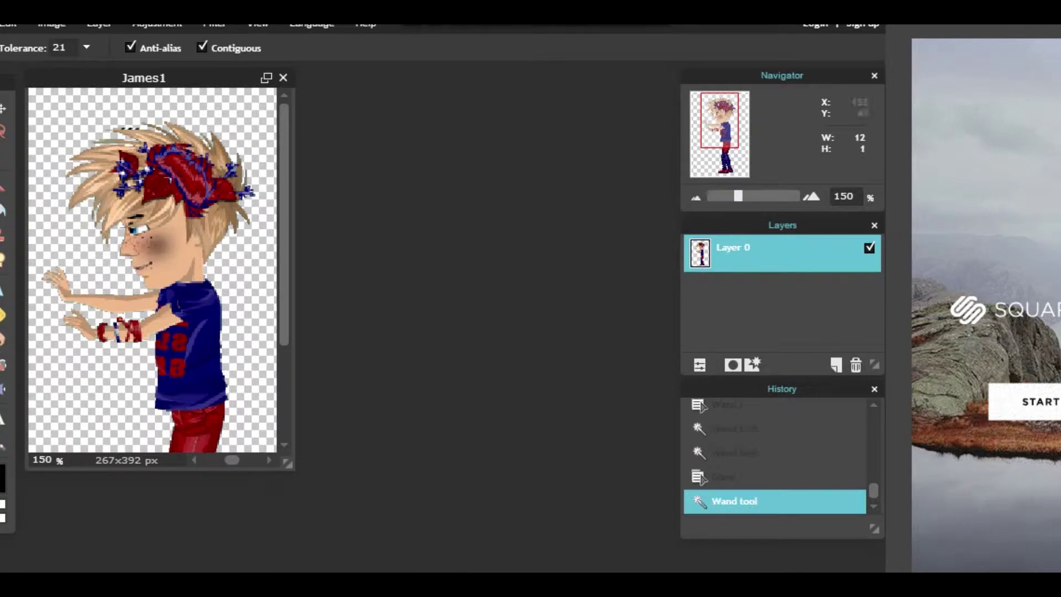
Deselect the selected area above the boy's hair
left_click(3, 131)
right_click(50, 131)
left_click(83, 144)
left_click(3, 106)
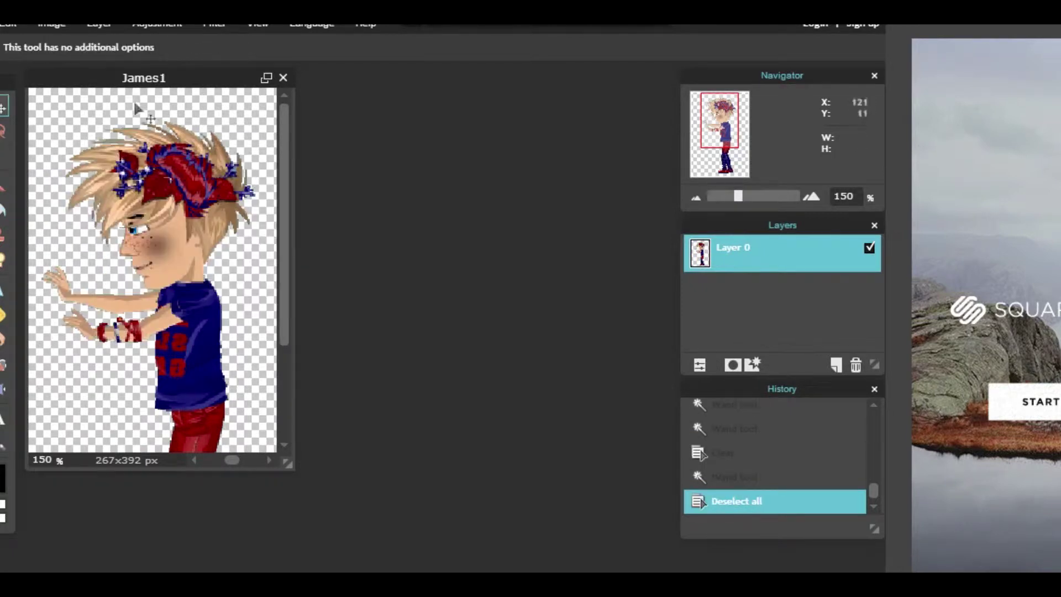
scroll(78, 371, "down", 1)
scroll(75, 375, "up", 2)
scroll(166, 293, "down", 2)
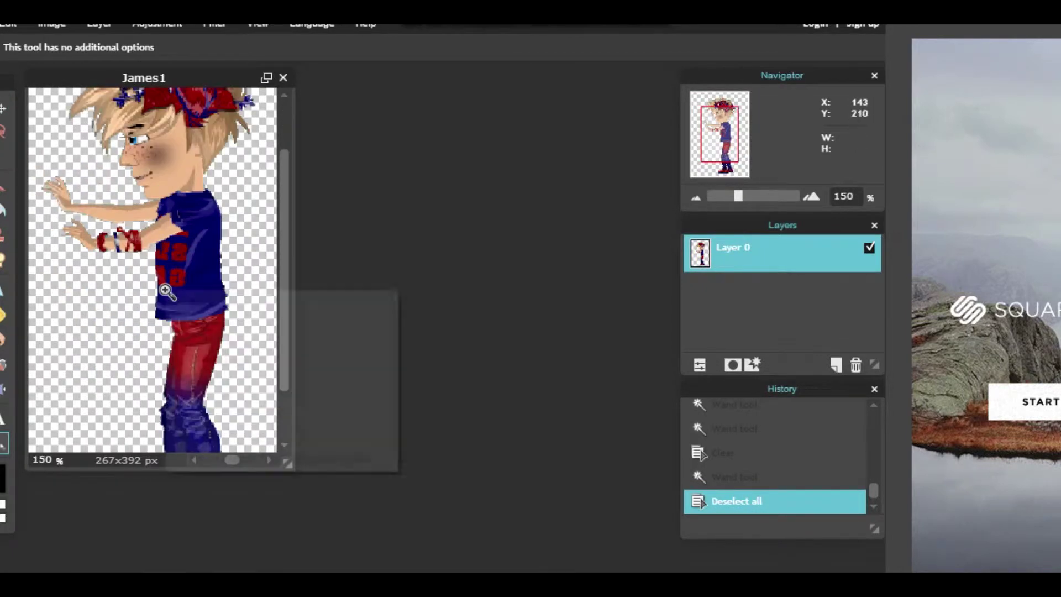
left_click(100, 26)
left_click(143, 119)
left_click(416, 355)
Open the image of the pink-haired girl on a teal background as a new layer
left_click(100, 26)
left_click(143, 102)
type("james")
key("BackSpace")
key("BackSpace")
key("BackSpace")
key("BackSpace")
key("BackSpace")
type("Me")
key("Down")
key("BackSpace")
key("BackSpace")
key("BackSpace")
key("BackSpace")
key("BackSpace")
key("Down")
key("Down")
key("Down")
key("Down")
key("Down")
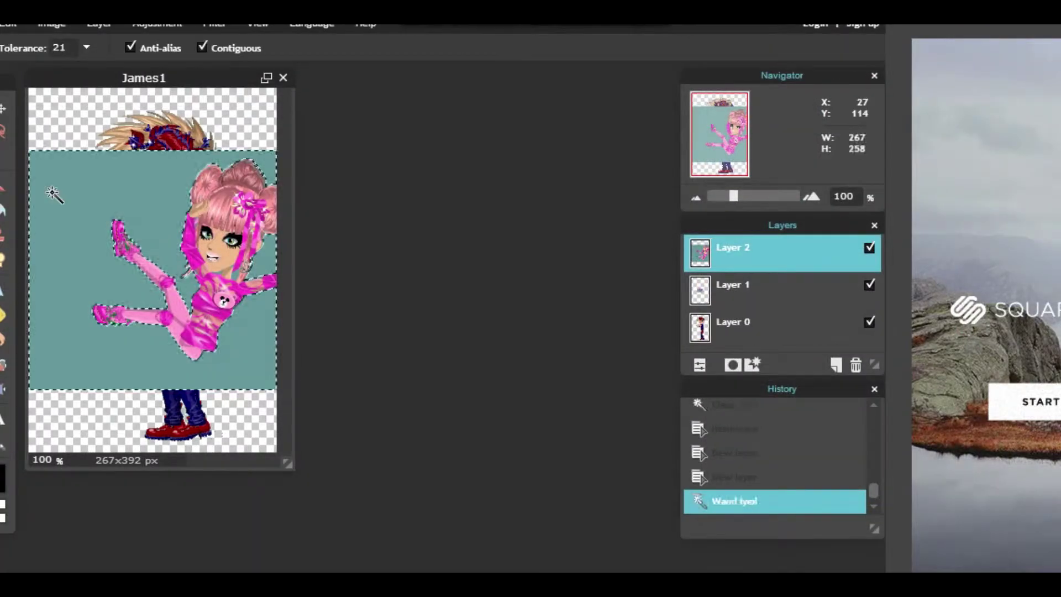
Shift the girl layer so her whole figure fits the canvas and clear its teal background with the Wand tool
left_click_drag(229, 252, 194, 235)
left_click(2, 158)
left_click(184, 249)
key("Delete")
left_click(256, 350)
Hide Layer 1 and clear the leftover background pockets around the girl's hair and neck, ending with nothing selected
left_click(4, 106)
left_click(869, 284)
left_click(3, 444)
left_click(160, 263)
left_click(160, 262)
left_click(1, 158)
left_click(180, 268)
key("Delete")
left_click(212, 274)
key("Delete")
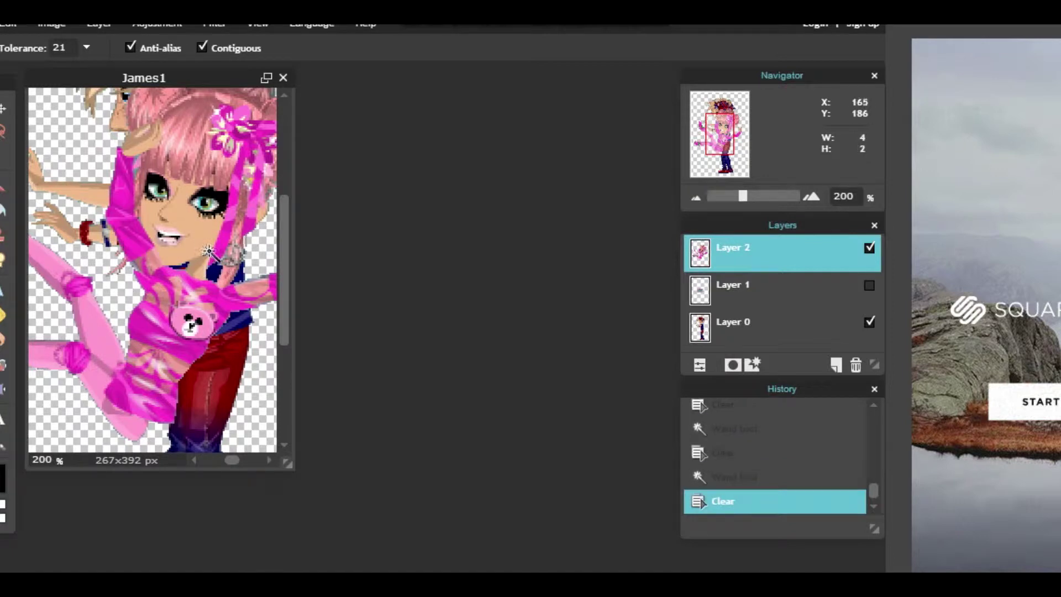
left_click(67, 164)
key("l")
key("ctrl+d")
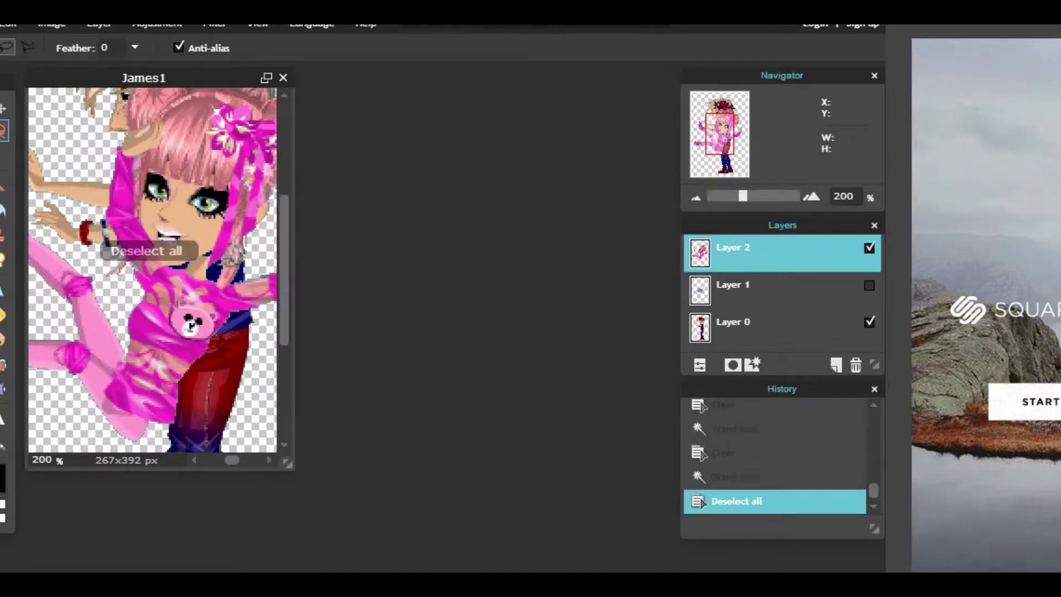
Sample the girl's skin colour and touch up the edge of her neck with a 1 px brush
key("i")
left_click(3, 185)
left_click(3, 445)
left_click(191, 342)
left_click(2, 186)
left_click(51, 28)
left_click(52, 28)
left_click(58, 49)
left_click(78, 90)
left_click(57, 49)
left_click(52, 90)
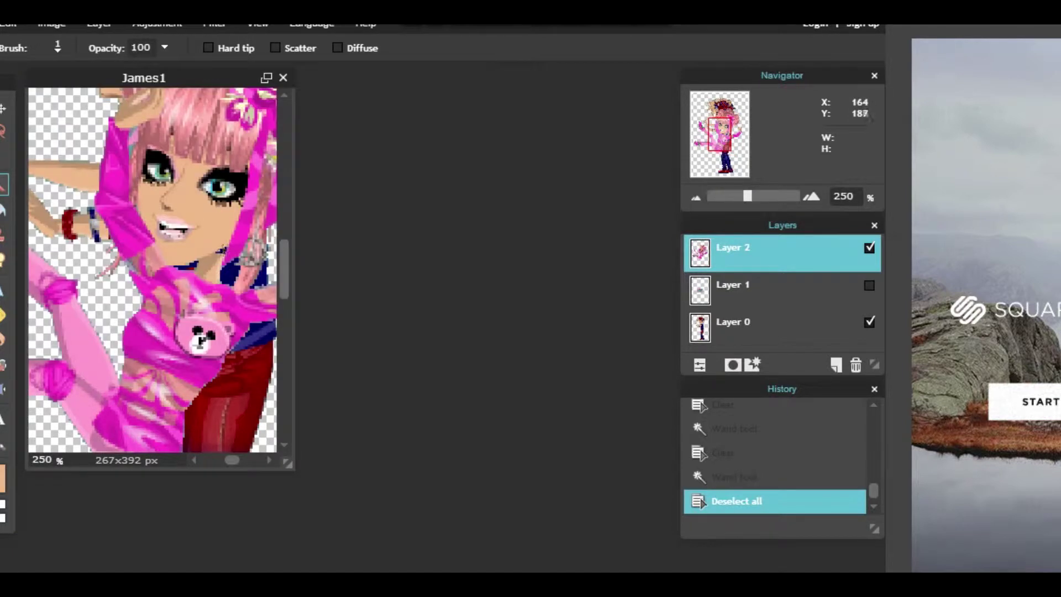
key("v")
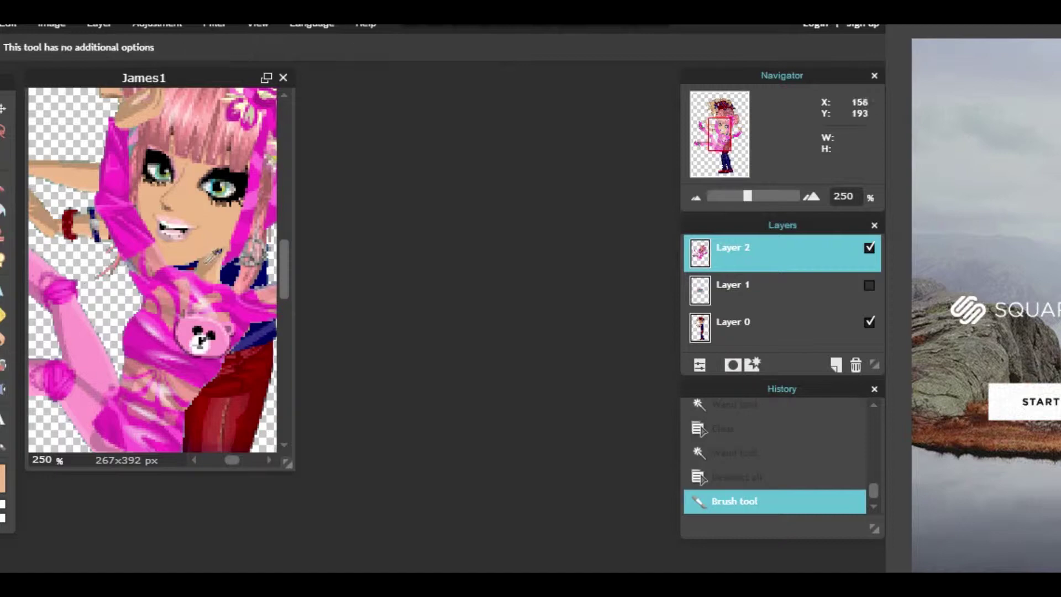
key("e")
left_click(221, 250)
Move the girl layer up and paint her lower hip with a pink 9 px brush
key("v")
mouse_move(171, 183)
left_mouse_down()
mouse_move(147, 87)
mouse_move(191, 107)
left_mouse_up()
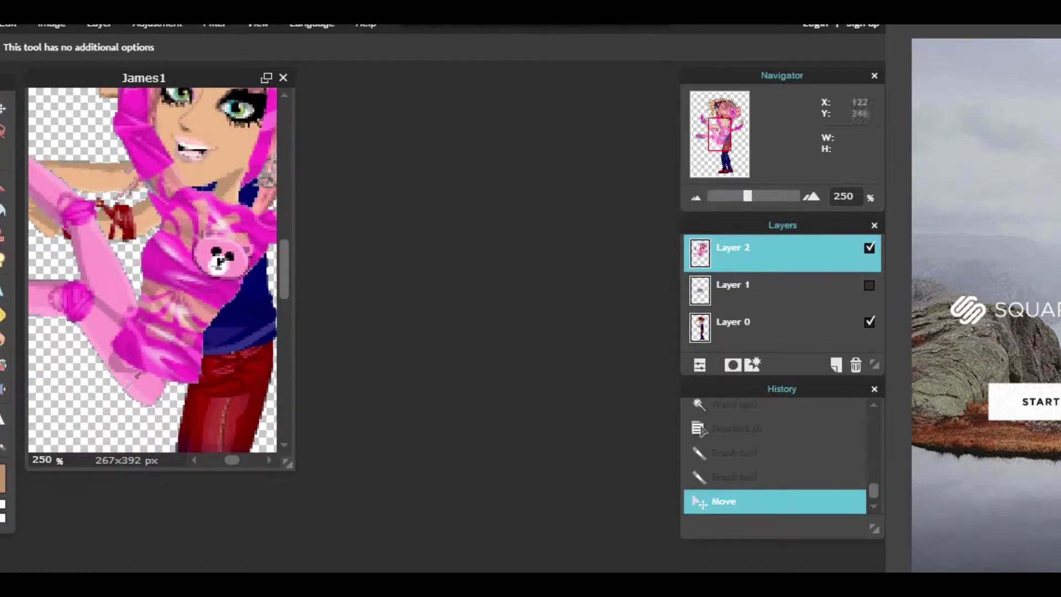
left_click(58, 49)
left_click(116, 91)
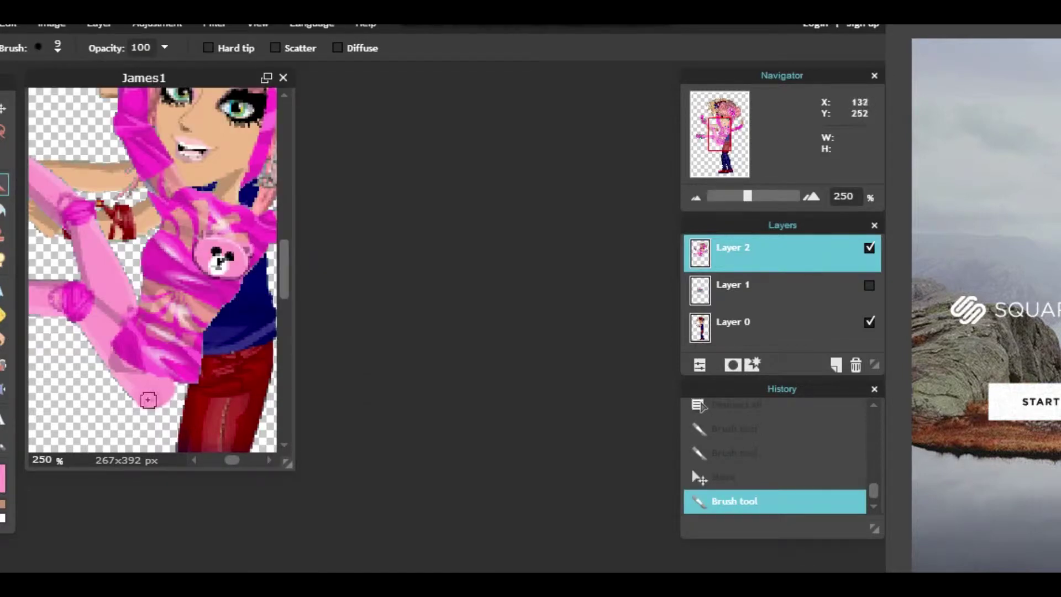
Reposition the girl layer so she overlaps the boy's torso with her full figure inside the canvas
key("v")
left_click_drag(168, 266, 154, 432)
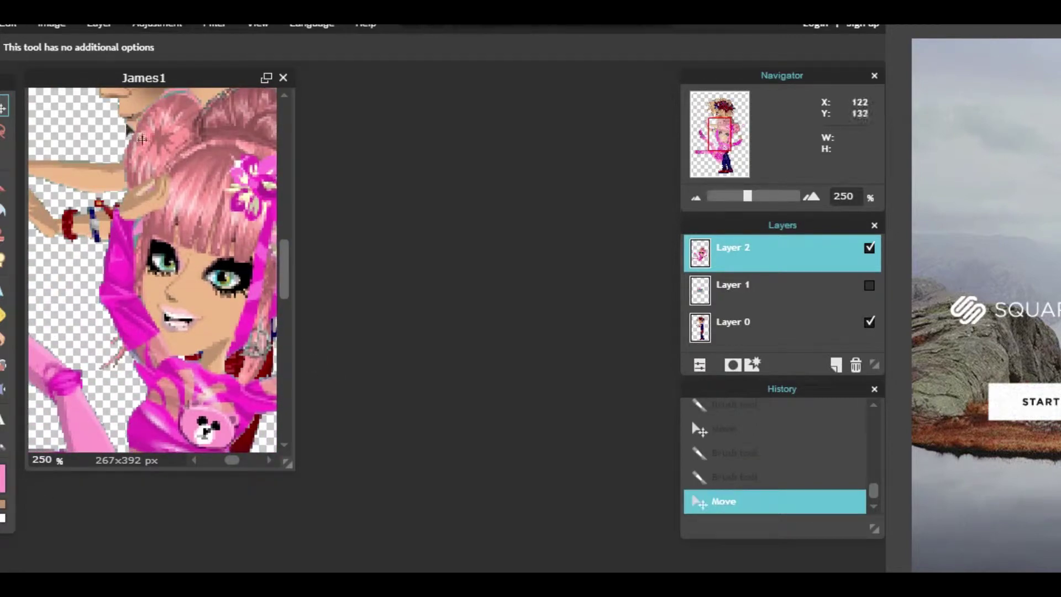
left_click(52, 26)
mouse_move(99, 26)
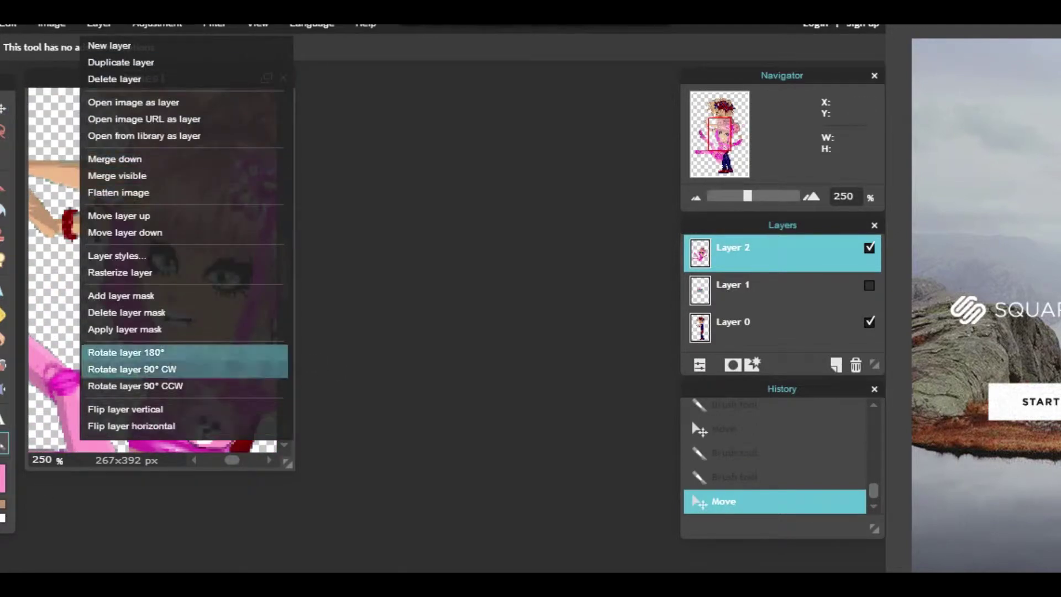
left_click(153, 274)
right_click(153, 294)
left_click(190, 329)
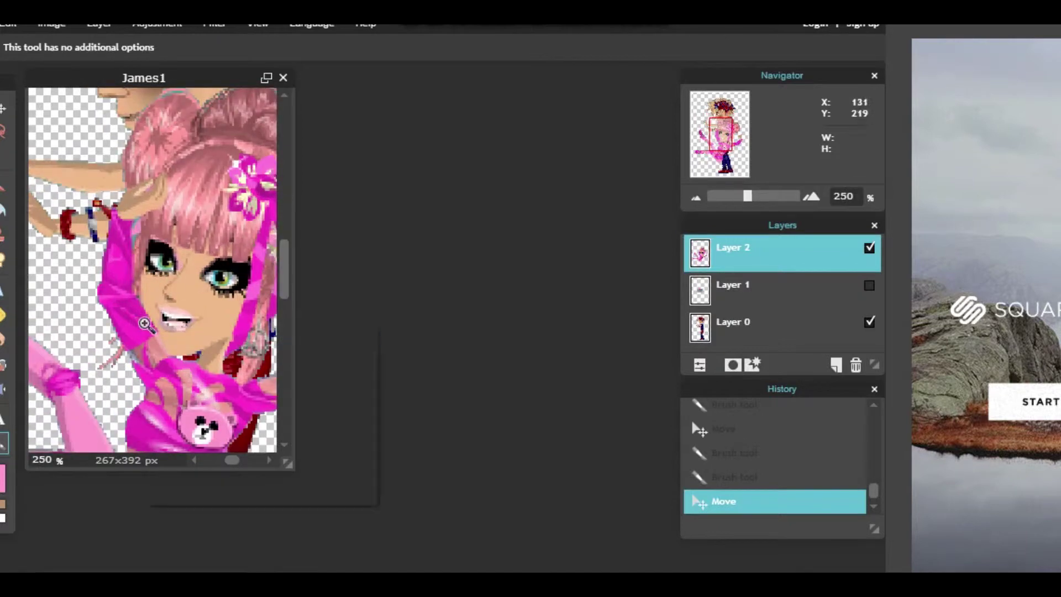
right_click(171, 355)
left_click(210, 391)
right_click(195, 361)
left_click(234, 396)
left_click(3, 108)
left_click_drag(246, 340, 259, 295)
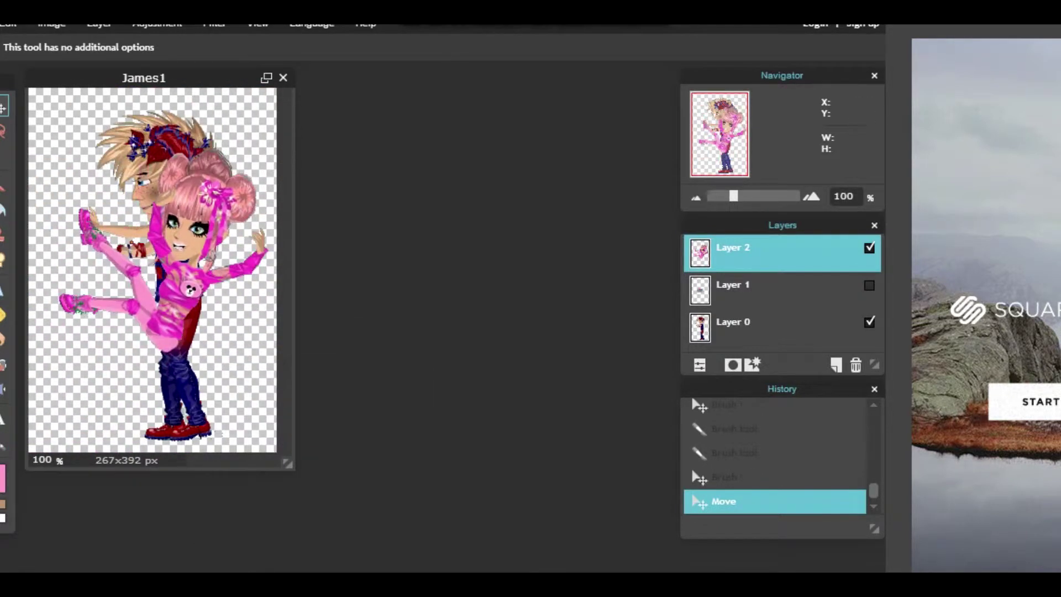
Try to mirror the girl layer horizontally with Free Transform and place her against the boy
left_click(8, 26)
left_click(164, 258)
left_click_drag(60, 250, 268, 250)
left_click_drag(160, 326, 135, 297)
left_click(260, 301)
left_click(360, 349)
left_click(9, 26)
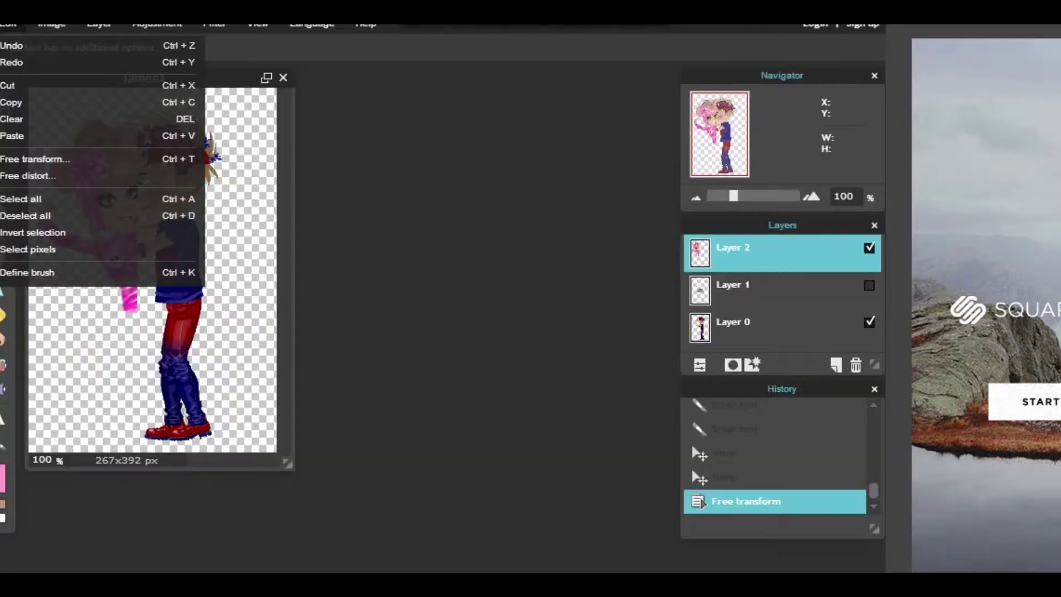
left_click(17, 46)
left_click_drag(218, 291, 164, 167)
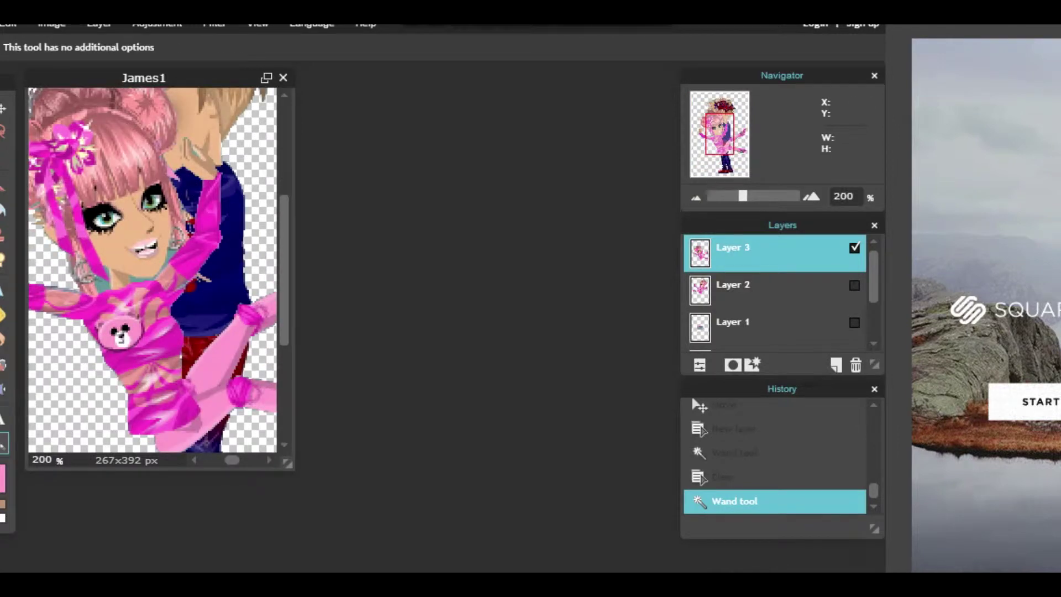
Clear the teal background pockets around the girl's neck and raised arm on Layer 3 with the Wand tool
left_click(0, 156)
left_click(102, 284)
key("Delete")
left_click(108, 272)
key("Delete")
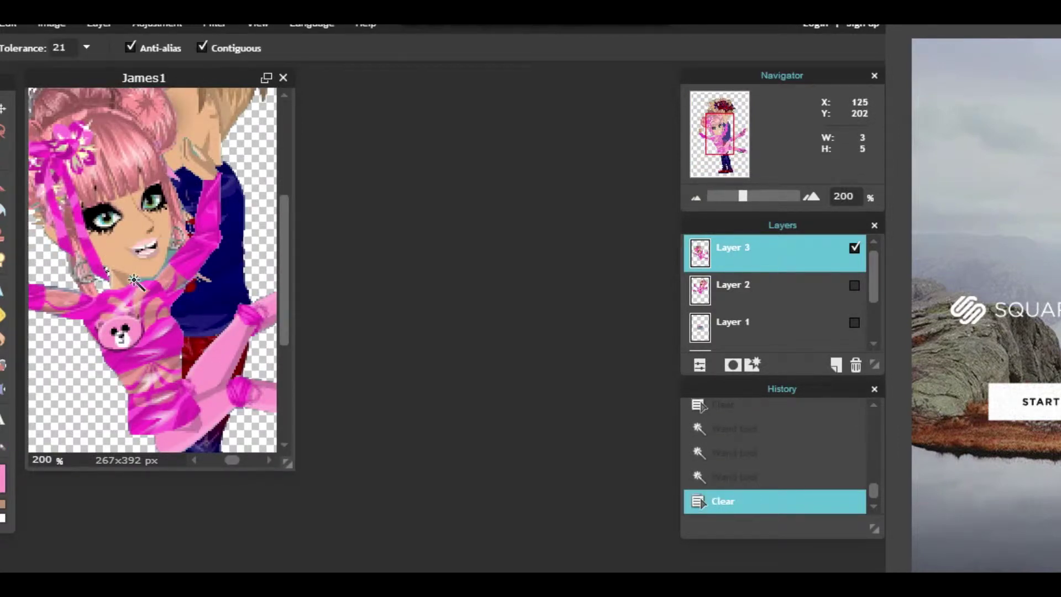
left_click(169, 257)
key("Delete")
left_click(188, 290)
left_click(184, 285)
key("Delete")
Clear the remaining background bits beside the girl's hair strands and raised hand on Layer 3
left_click(77, 287)
key("Delete")
left_click(68, 297)
left_click(71, 291)
left_click(167, 264)
left_click(212, 142)
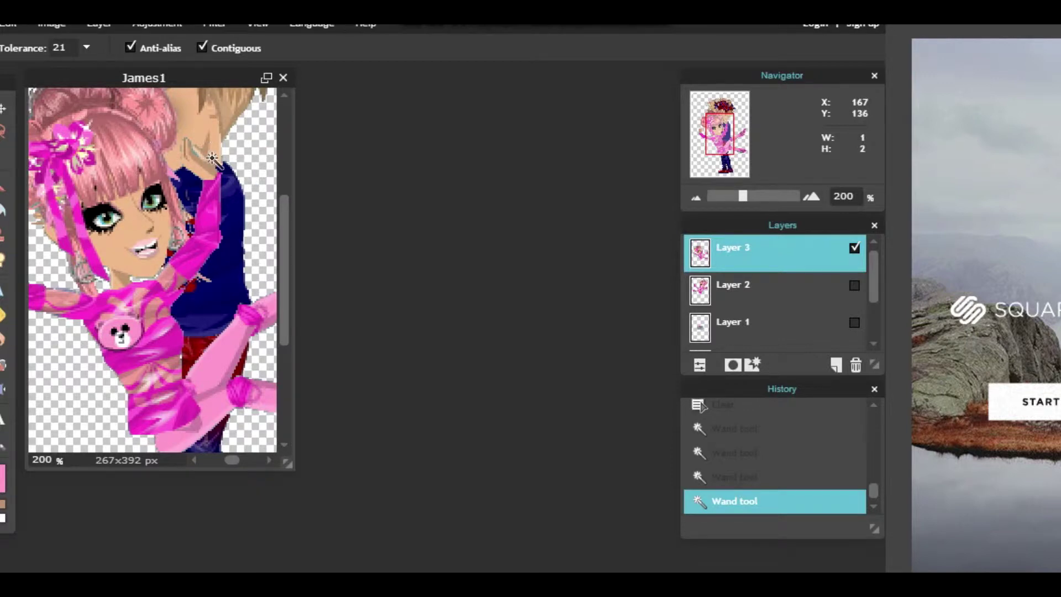
left_click(266, 308)
scroll(183, 243, "down", 2)
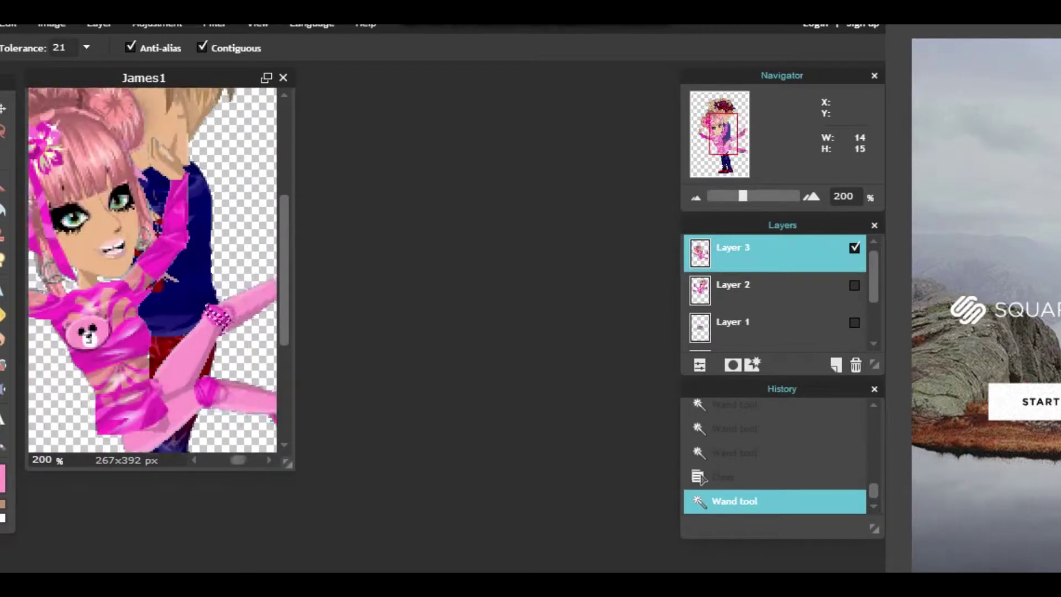
Drop the selection and round out the girl's lower hip with a pink 9 px brush
key("l")
right_click(93, 187)
left_click(128, 225)
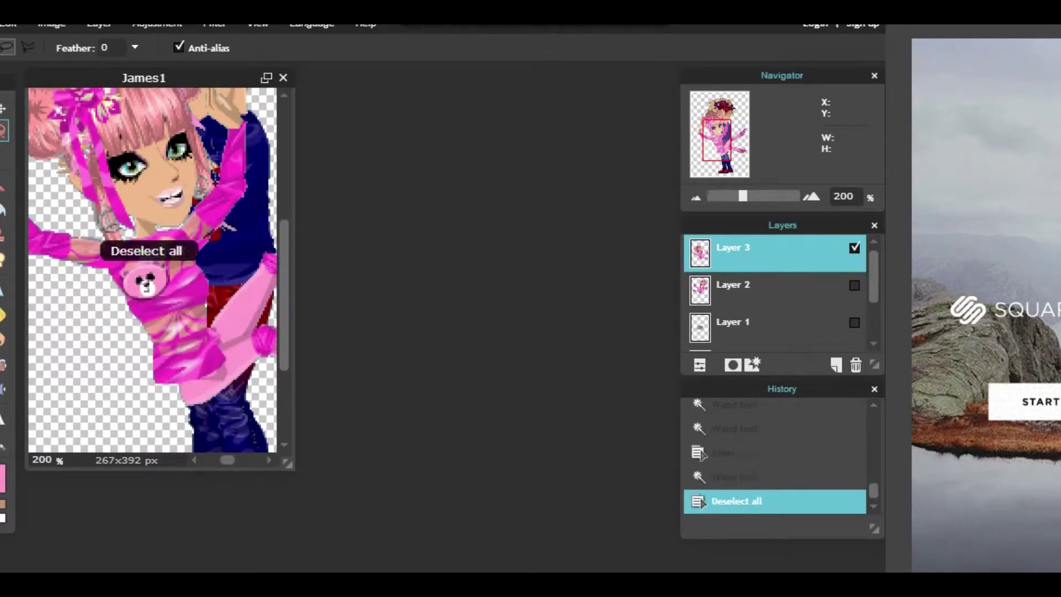
key("v")
key("e")
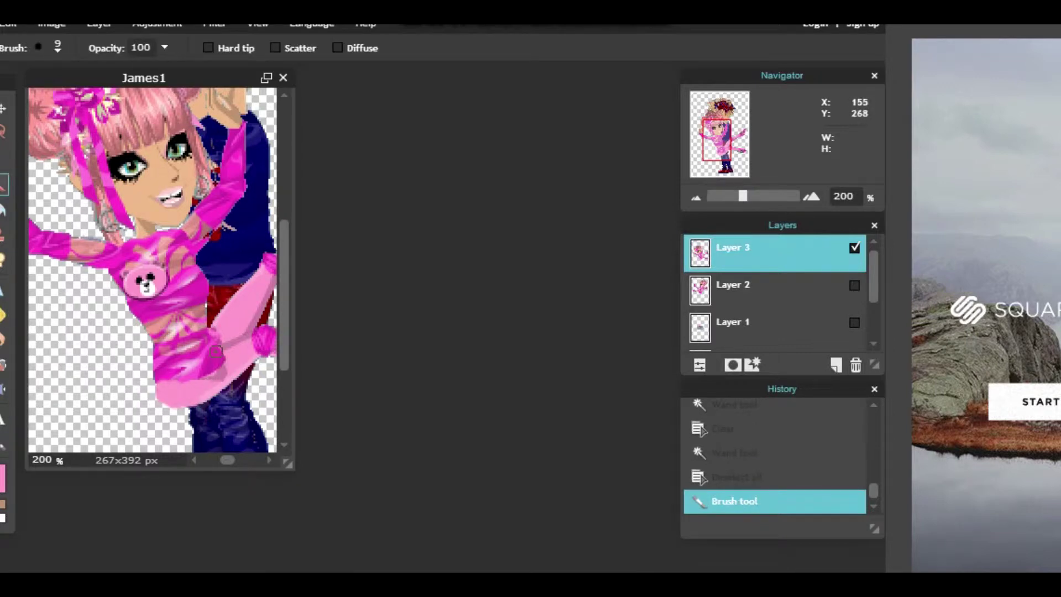
Move the girl layer aside to expose her feet, clear the leftover background patch there, and deselect
left_click(3, 108)
left_click_drag(163, 196, 124, 221)
left_click_drag(183, 276, 16, 191)
left_click_drag(145, 144, 98, 178)
key("w")
left_click(176, 210)
key("Delete")
left_click(3, 131)
right_click(116, 166)
left_click(145, 249)
Move the girl on Layer 3 back into view and up in front of the boy's arms
left_click(3, 107)
left_click_drag(107, 265, 304, 346)
left_click(2, 444)
right_click(147, 354)
left_click(197, 390)
right_click(199, 396)
left_click(238, 432)
left_click(2, 108)
left_click_drag(146, 354, 161, 234)
Reposition the boy on Layer 0 farther right behind the girl
left_click(741, 326)
scroll(741, 326, "down", 3)
left_click(741, 331)
left_click_drag(193, 194, 198, 190)
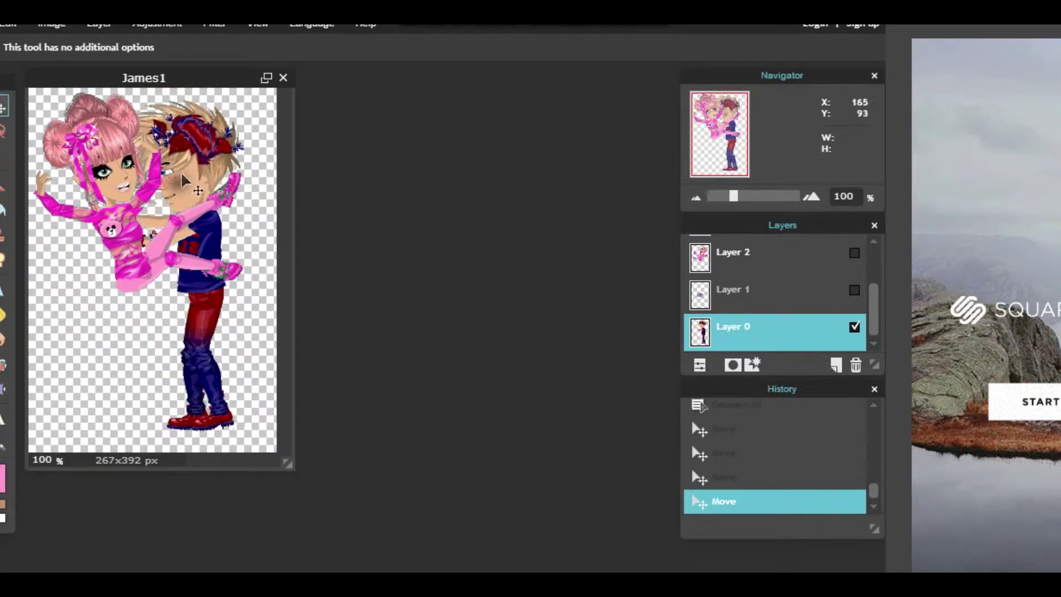
Move the girl on Layer 3 down in front of the boy's legs and reselect Layer 0
scroll(773, 293, "up", 1)
left_click(736, 252)
left_click_drag(116, 232, 119, 376)
scroll(773, 309, "down", 1)
left_click(741, 332)
Try to tilt and shift the boy's lassoed head with Free Transform
left_click(3, 131)
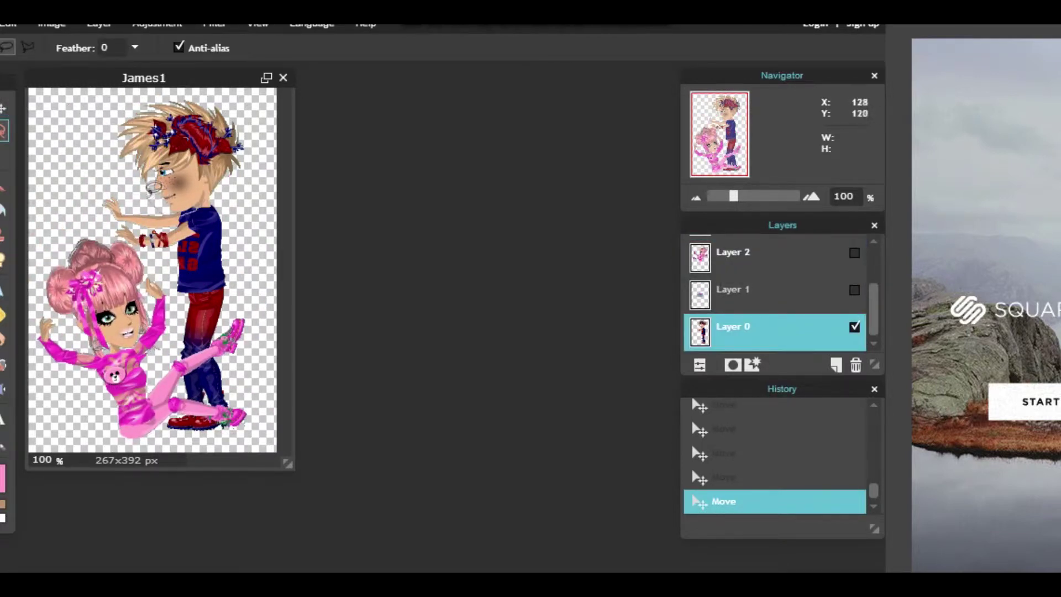
left_click_drag(230, 186, 110, 205)
left_click(8, 23)
left_click(50, 159)
left_click_drag(190, 168, 198, 165)
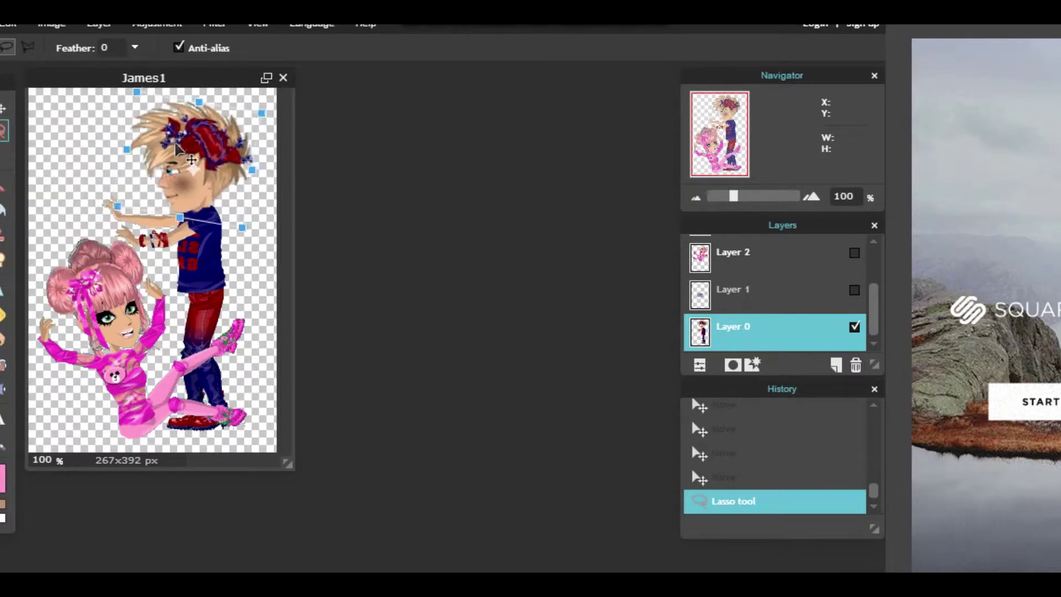
key("Return")
left_click(8, 24)
left_click(17, 45)
left_click(8, 23)
right_click(139, 184)
left_click(166, 221)
Erase the boy's head and outstretched arms on Layer 0
key("e")
mouse_move(227, 139)
left_mouse_down()
mouse_move(123, 108)
mouse_move(141, 171)
mouse_move(208, 192)
left_mouse_up()
mouse_move(93, 188)
left_mouse_down()
mouse_move(143, 246)
mouse_move(158, 209)
mouse_move(157, 242)
left_mouse_up()
Sample the shirt's navy colour and paint over the remaining arm and collar with a 9 px brush
key("i")
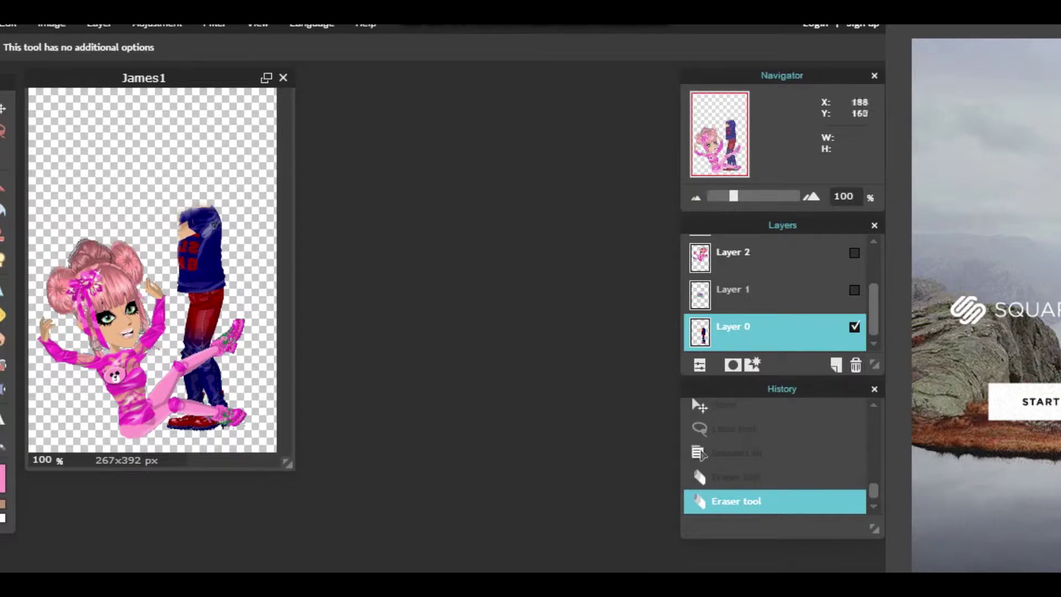
left_click(160, 284)
scroll(166, 205, "up", 2)
key("e")
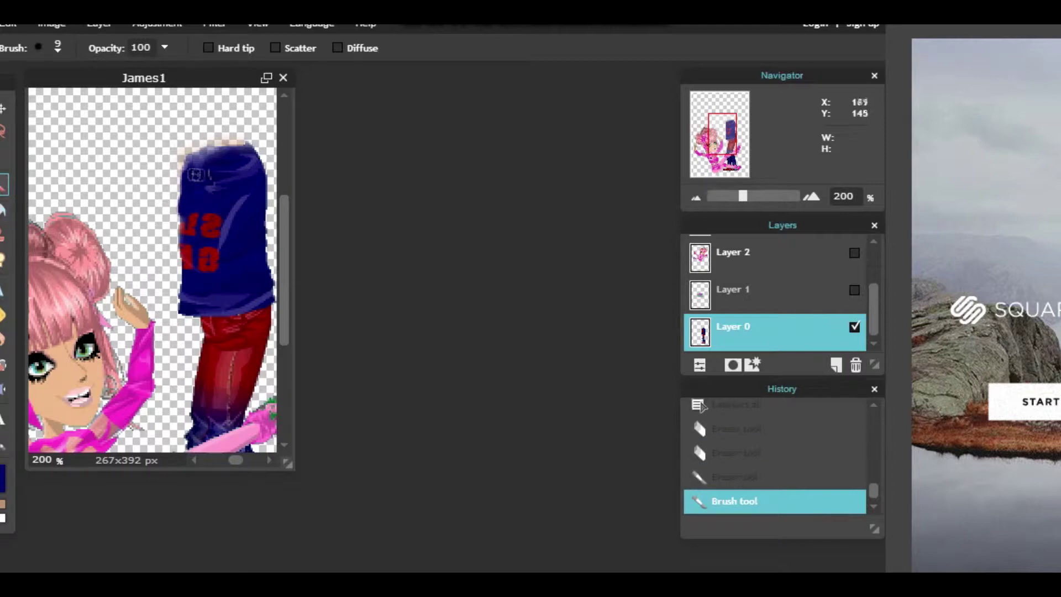
key("z")
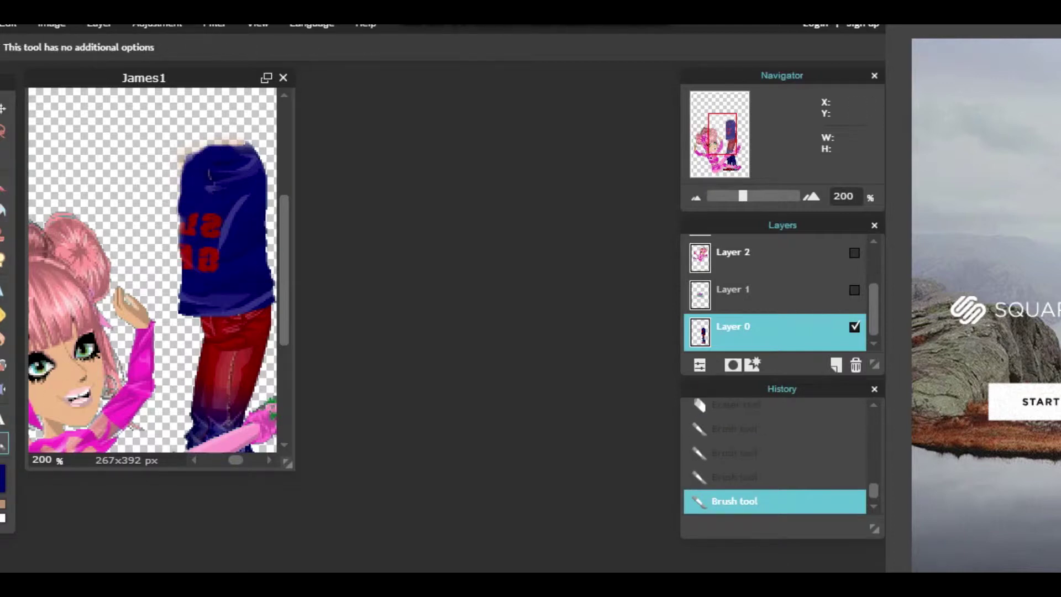
right_click(132, 288)
left_click(171, 357)
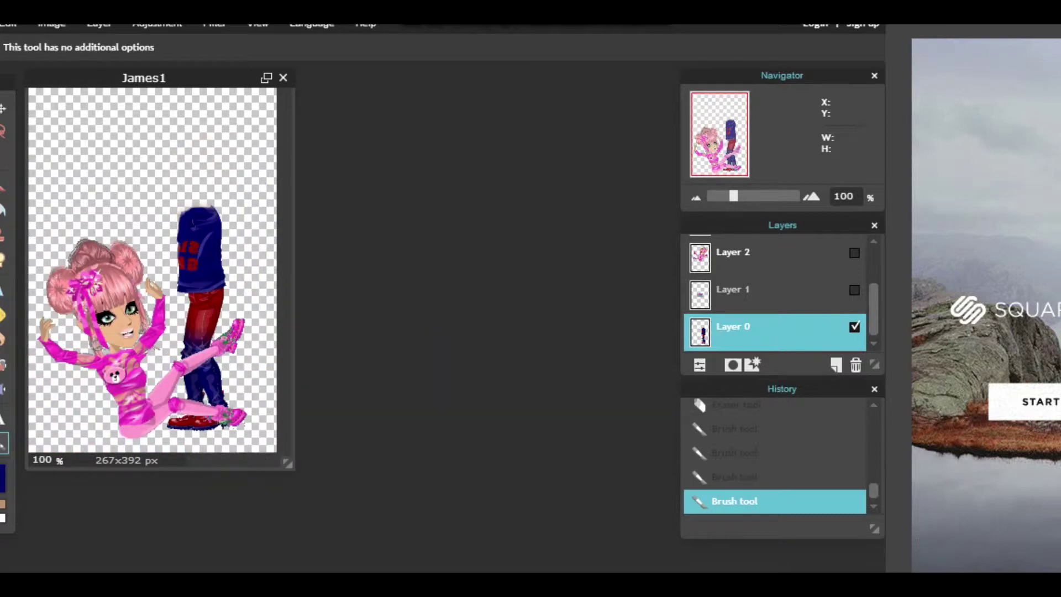
Erase the boy's old legs on Layer 0 and insert another picture of him with standing legs as a new layer
key("e")
mouse_move(212, 324)
left_mouse_down()
mouse_move(187, 309)
mouse_move(247, 367)
mouse_move(215, 431)
left_mouse_up()
left_click(100, 27)
left_click(133, 102)
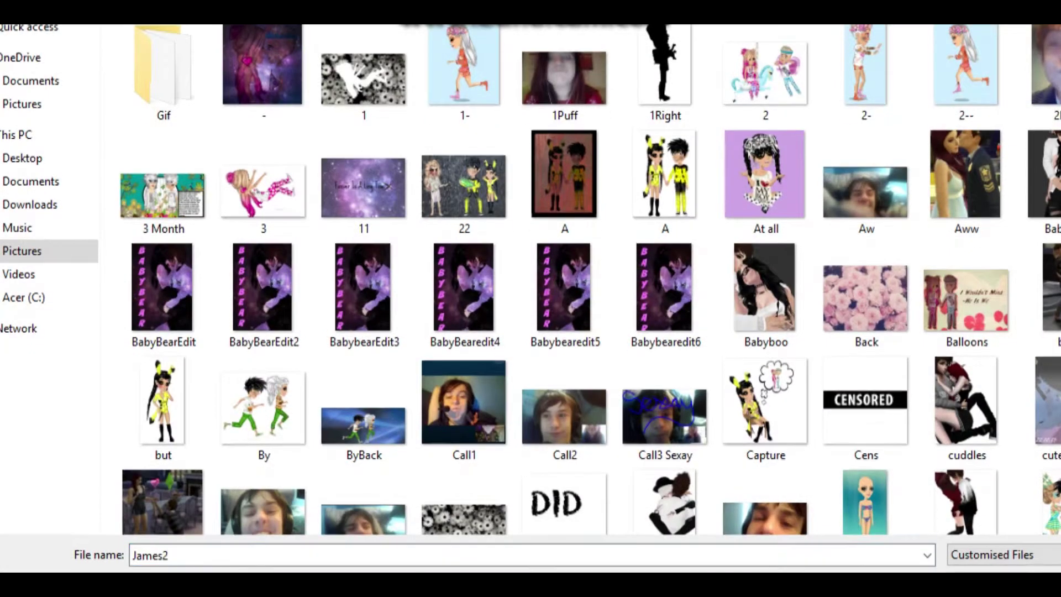
key("BackSpace")
key("Return")
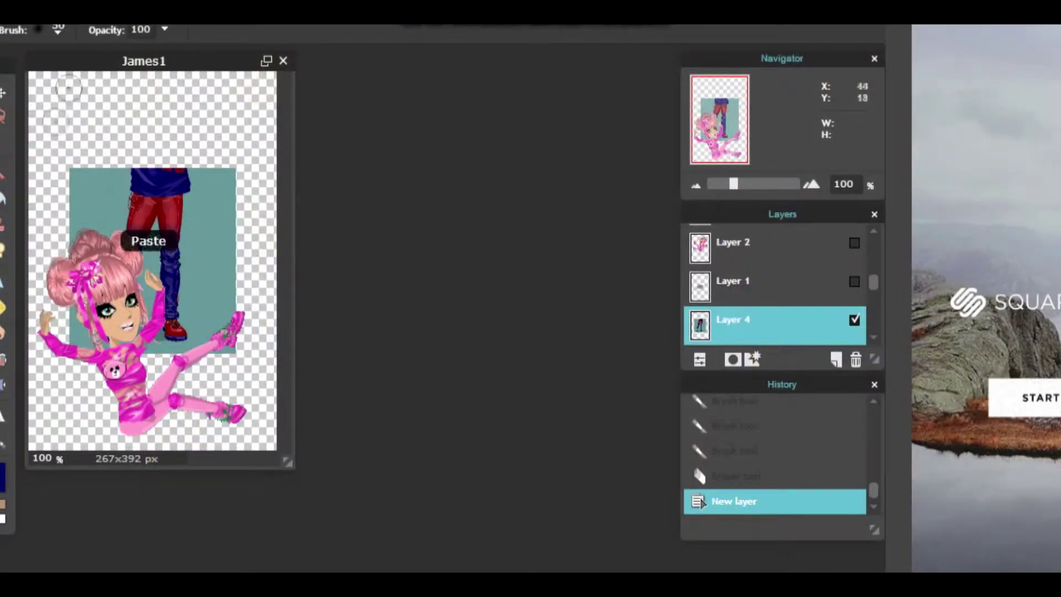
Hide Layer 3 and remove the teal background and ground shadow around the legs on Layer 4 with the Wand tool
scroll(855, 277, "up", 1)
left_click(854, 238)
scroll(854, 260, "down", 2)
key("w")
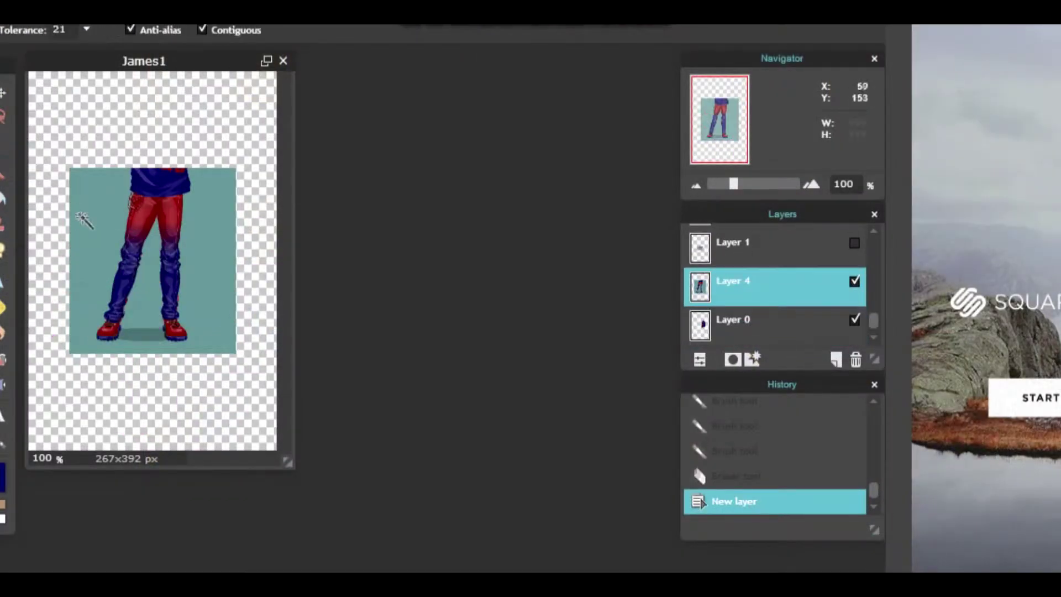
left_click(84, 219)
key("Delete")
left_click(153, 310, "shift")
key("Delete")
left_click(144, 339)
key("Delete")
left_click(143, 340)
Erase the leftover shirt above the legs on Layer 4 and move them beneath the navy torso
left_click(2, 92)
mouse_move(163, 191)
left_mouse_down()
mouse_move(205, 298)
mouse_move(115, 279)
mouse_move(135, 233)
mouse_move(134, 250)
mouse_move(106, 267)
left_mouse_up()
key("e")
key("v")
left_click_drag(145, 344, 237, 343)
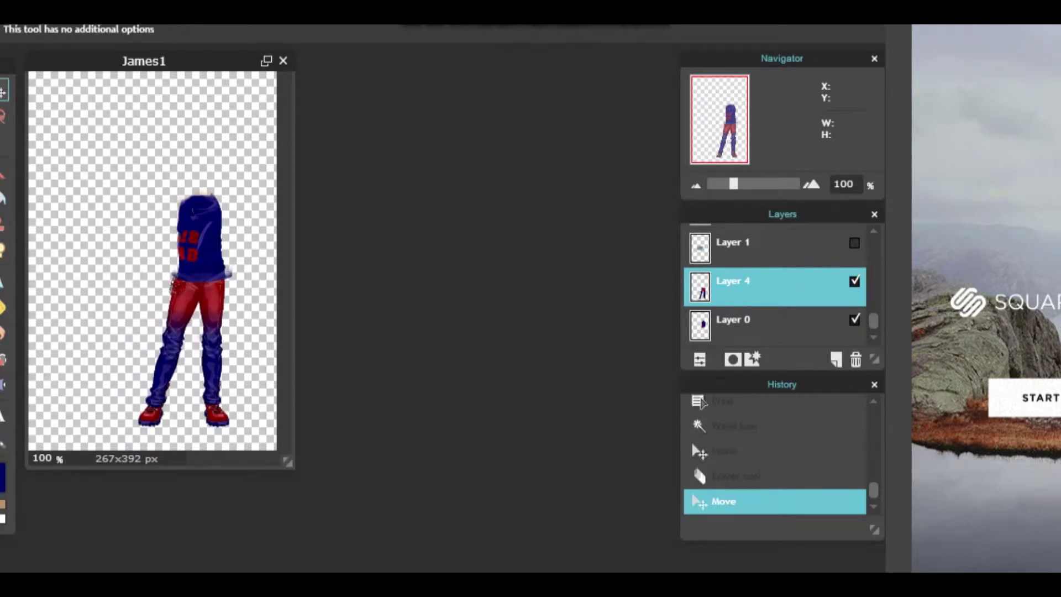
Try transforming the legs on Layer 4, undo it, and nudge and clean them to line up with the shirt's hem
left_click(8, 16)
left_click(72, 147)
left_click(3, 92)
left_click(361, 344)
left_click(8, 15)
left_click(72, 33)
mouse_move(197, 281)
left_mouse_down()
mouse_move(187, 285)
mouse_move(249, 266)
left_mouse_up()
key("e")
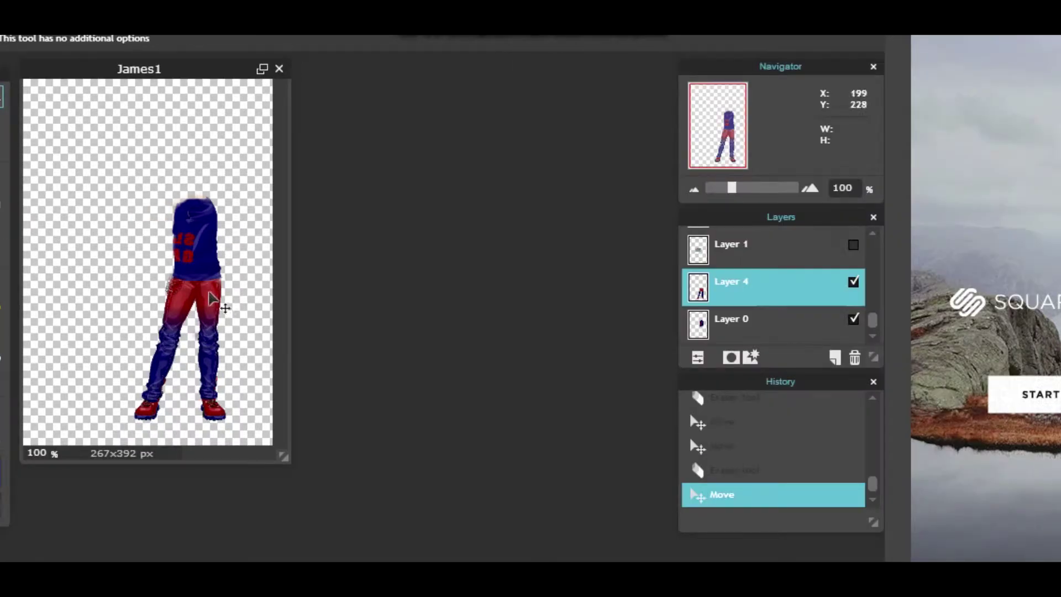
Show Layer 3 again and move the girl up in front of the boy's torso
scroll(854, 282, "up", 3)
left_click(854, 240)
left_click_drag(118, 358, 140, 221)
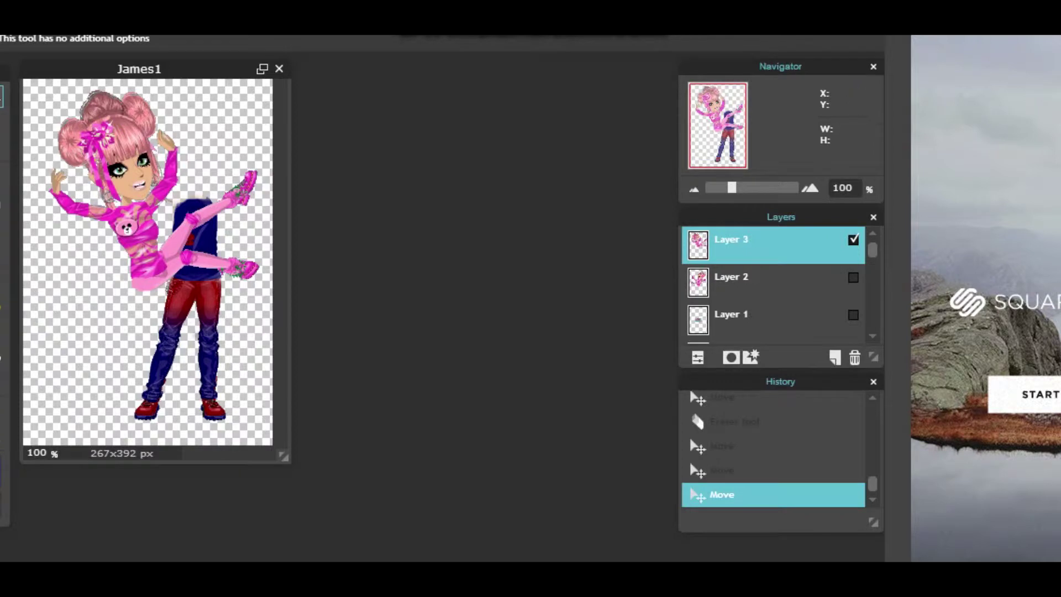
Erase the girl's head on Layer 3 and shift her body up and slightly to the right
key("e")
mouse_move(56, 124)
left_mouse_down()
mouse_move(120, 108)
mouse_move(143, 148)
mouse_move(83, 135)
mouse_move(82, 159)
left_mouse_up()
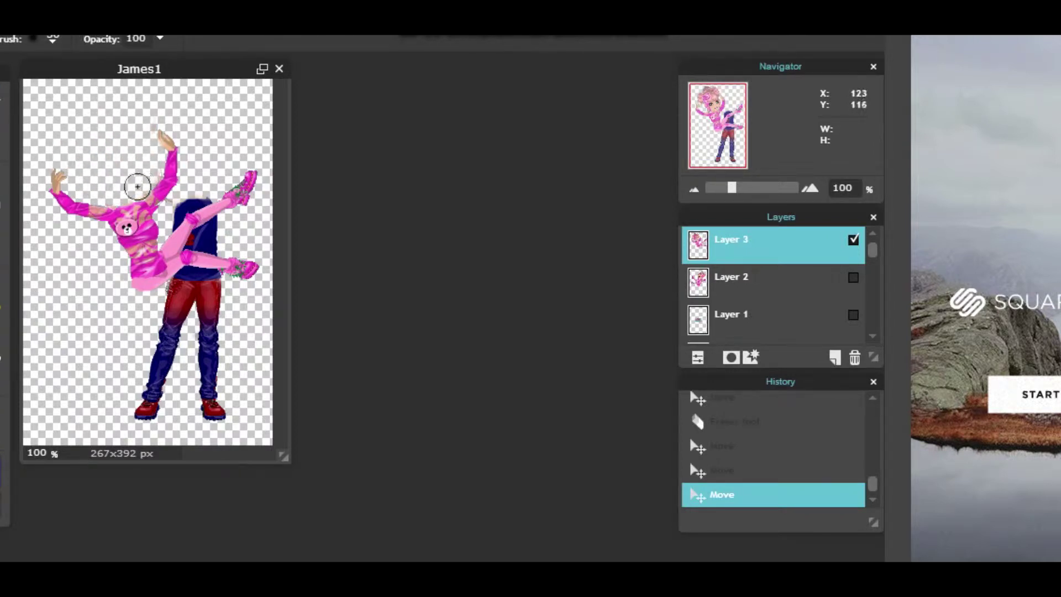
key("v")
left_click_drag(117, 154, 134, 130)
Paste the picture of the boy's arm as a new layer and erase everything except the sleeve and bare forearm
key("ctrl+v")
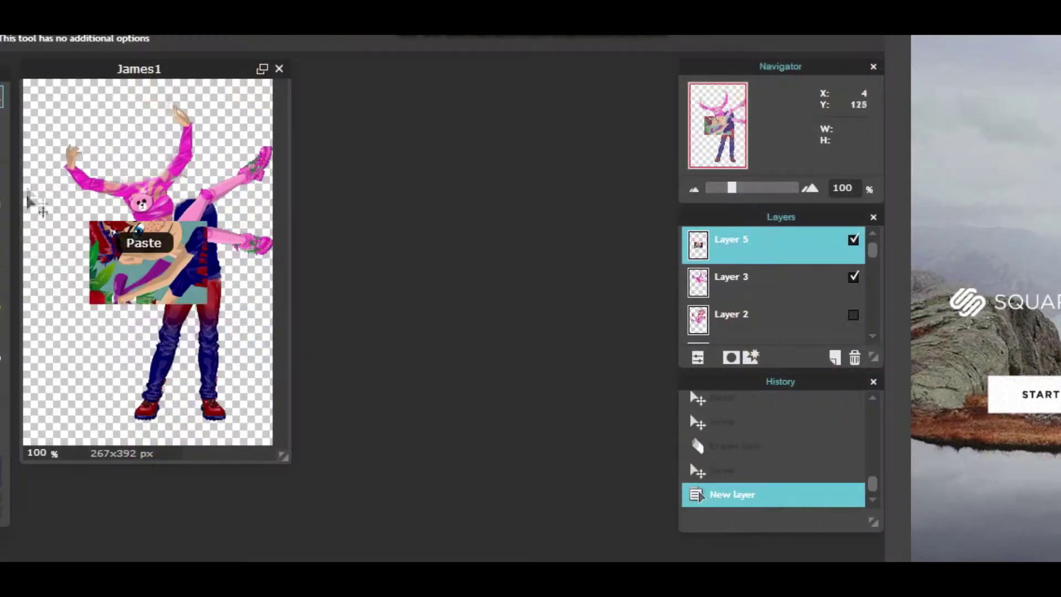
key("e")
left_click_drag(97, 238, 230, 224)
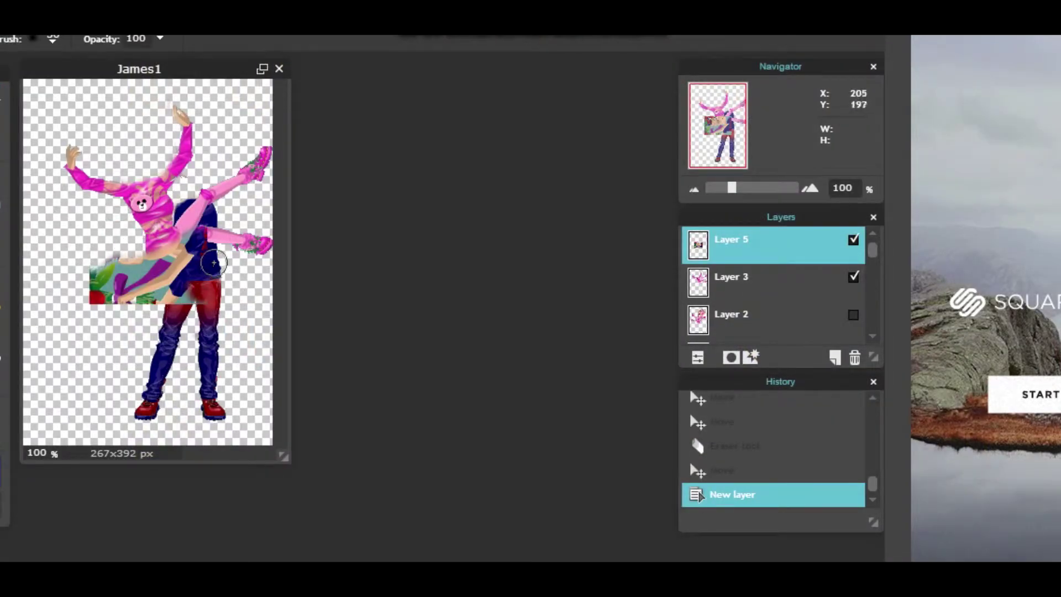
mouse_move(156, 307)
left_mouse_down()
mouse_move(105, 261)
mouse_move(177, 221)
left_mouse_up()
left_click_drag(157, 255, 221, 258)
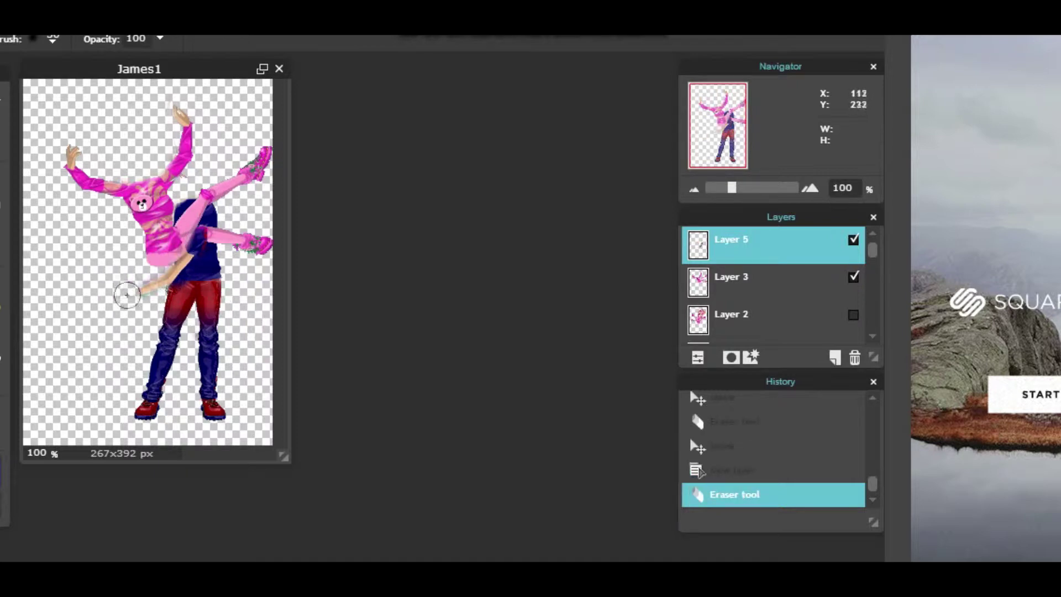
Move the arm on Layer 5 to the empty canvas area and trim its navy surroundings with a smaller eraser
key("v")
left_click_drag(155, 262, 51, 317)
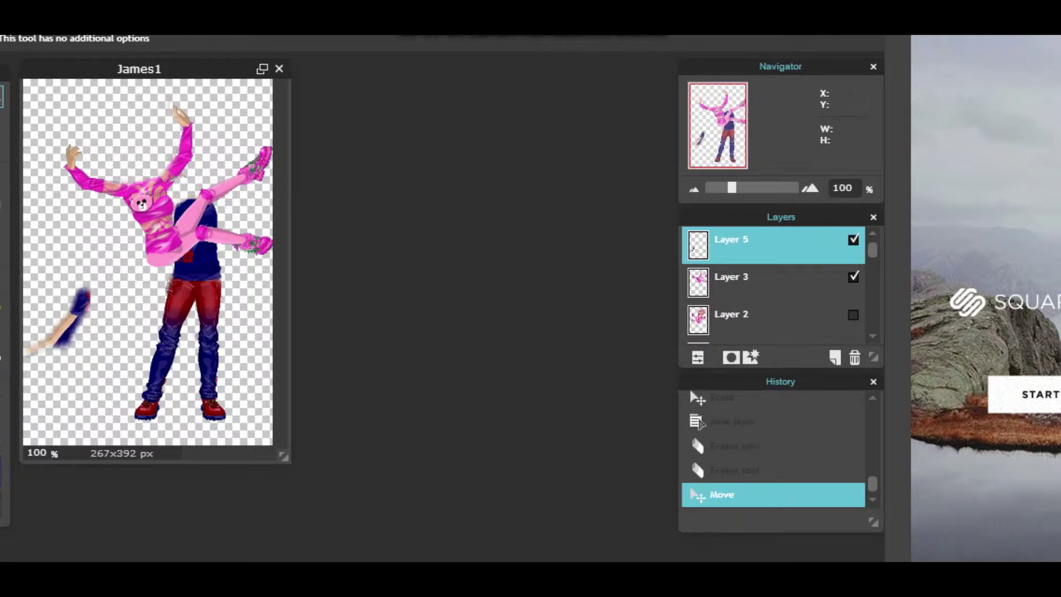
left_click(52, 40)
left_click(160, 161)
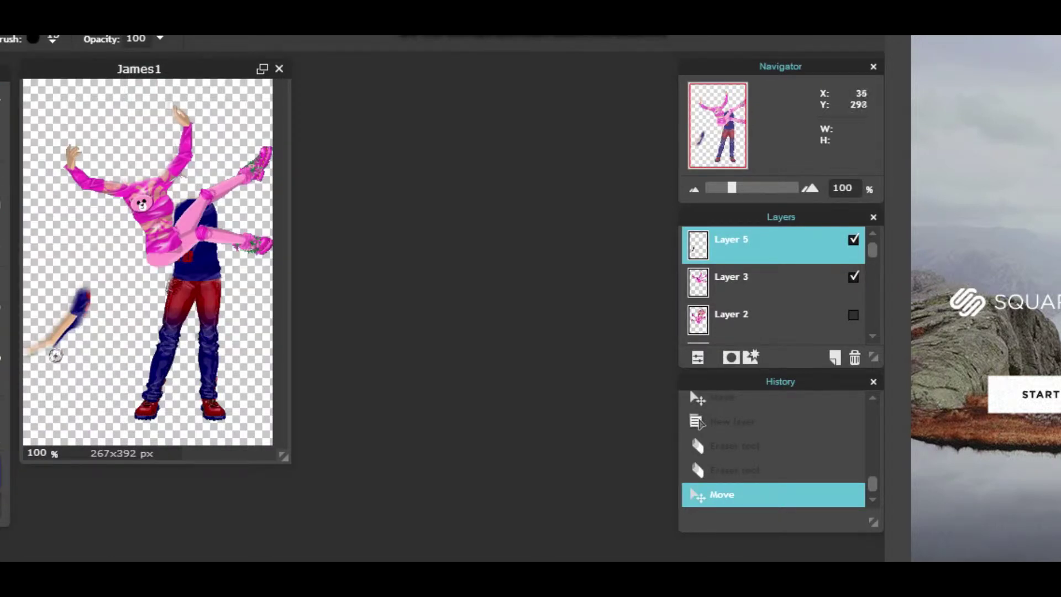
left_click_drag(81, 322, 73, 341)
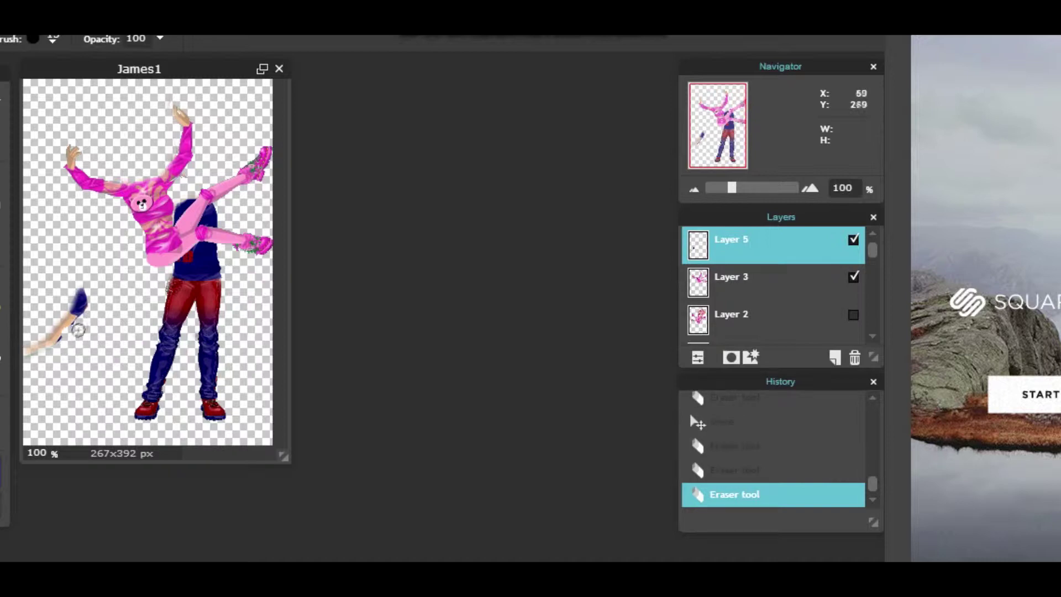
Undo the last erasing, place the arm against the boy's shoulder under the girl's legs, apply Free Distort and erase the excess
key("ctrl+z")
mouse_move(80, 325)
left_mouse_down()
mouse_move(70, 335)
mouse_move(208, 225)
left_mouse_up()
left_click(1, 97)
key("ctrl+t")
key("e")
key("Return")
key("ctrl+z")
left_click_drag(169, 268, 236, 275)
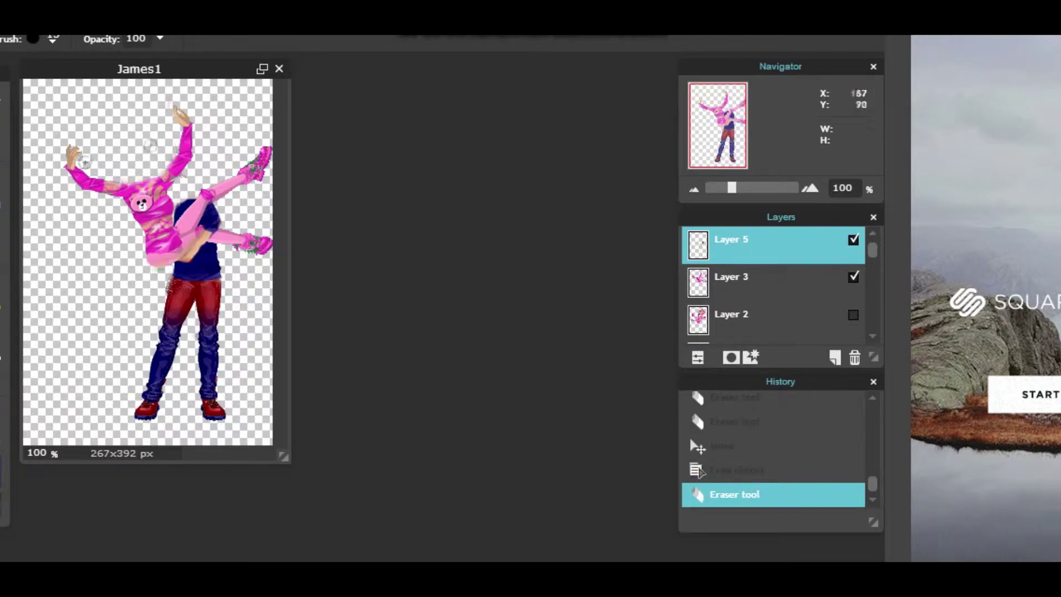
Paste the arm picture again as Layer 6, keep only the hand, and fit its fingers around the girl's waist
key("ctrl+v")
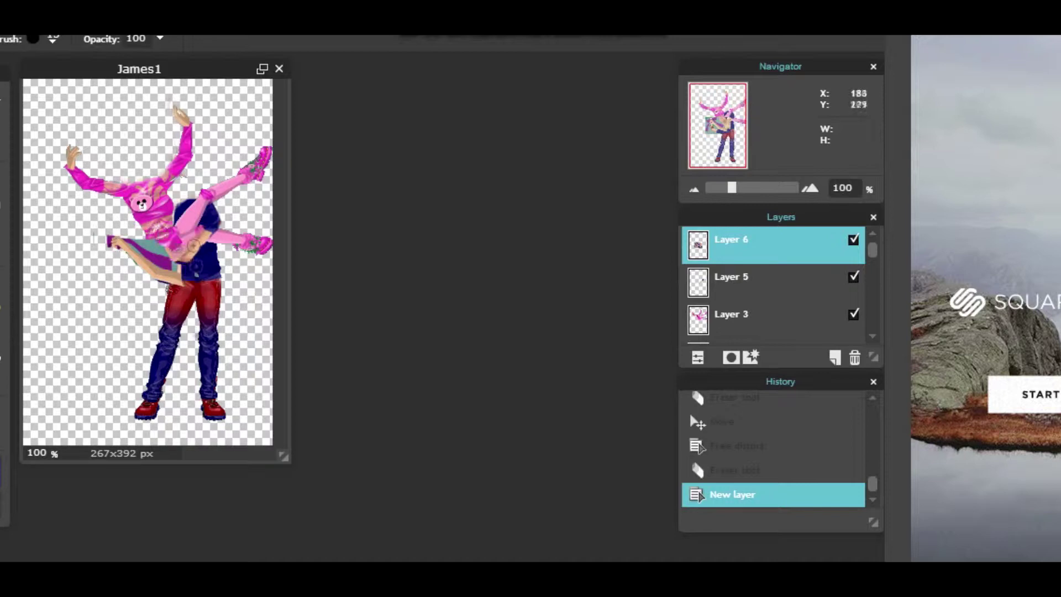
left_click_drag(151, 256, 173, 184)
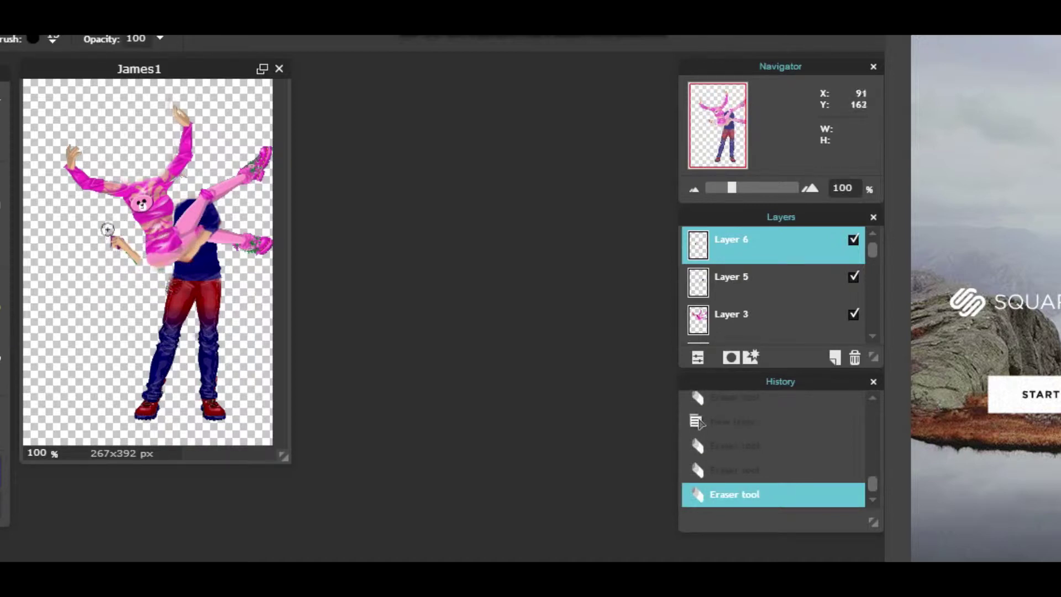
key("v")
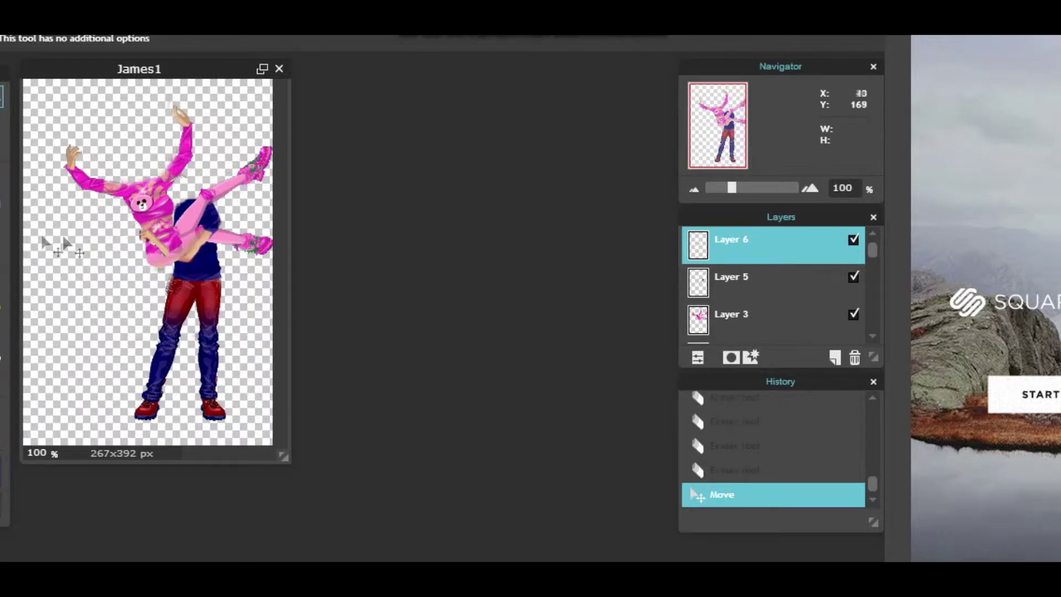
key("e")
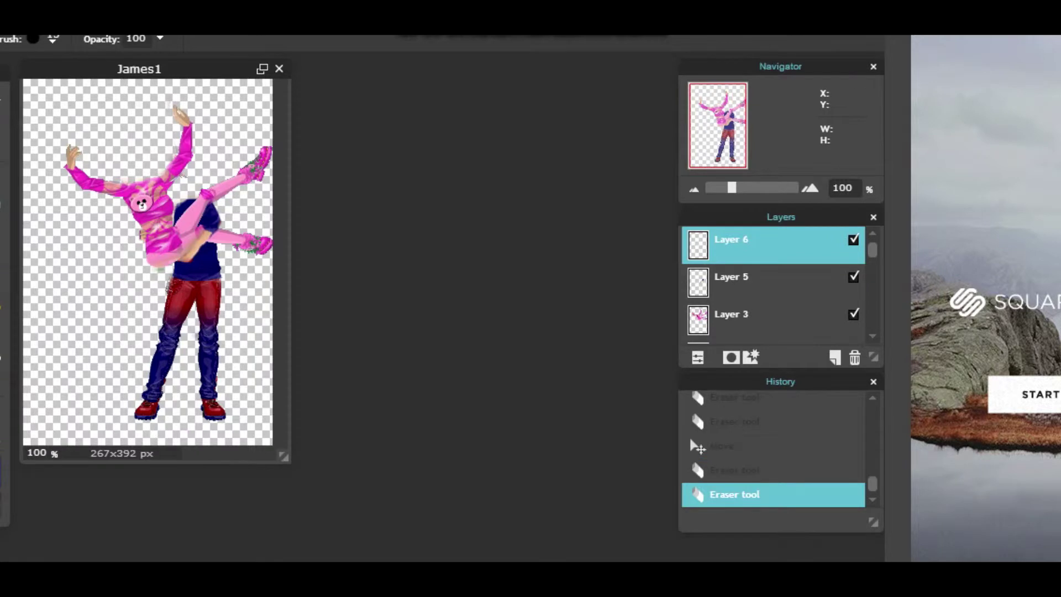
Reduce the eraser size and trim stray pixels around the boy's sleeve and arm, switching to Layer 5
scroll(232, 257, "up", 3)
left_click(212, 168)
left_click(53, 39)
left_click(74, 82)
left_click(52, 39)
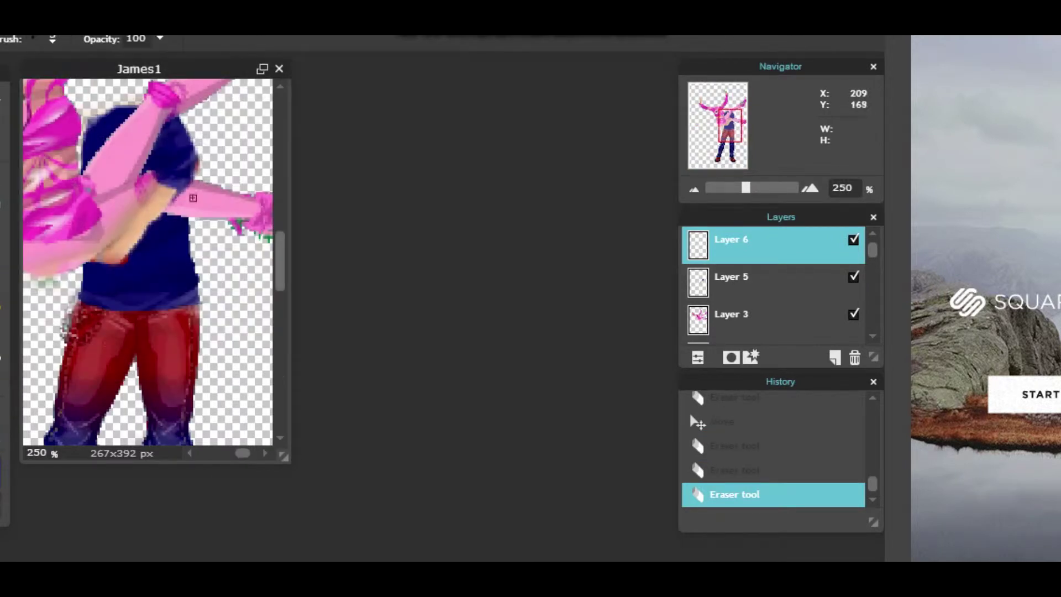
left_click(183, 197)
scroll(768, 277, "down", 1)
left_click(768, 272)
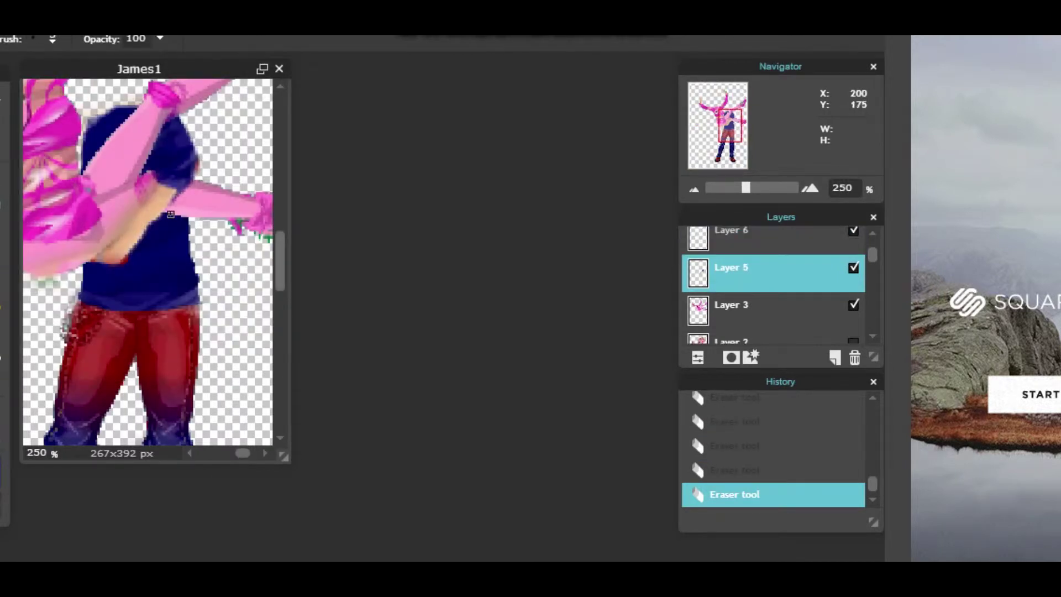
Pick a skin tone and paint over the boy's forearm on Layer 5 down to the girl's hip
left_click(1, 410)
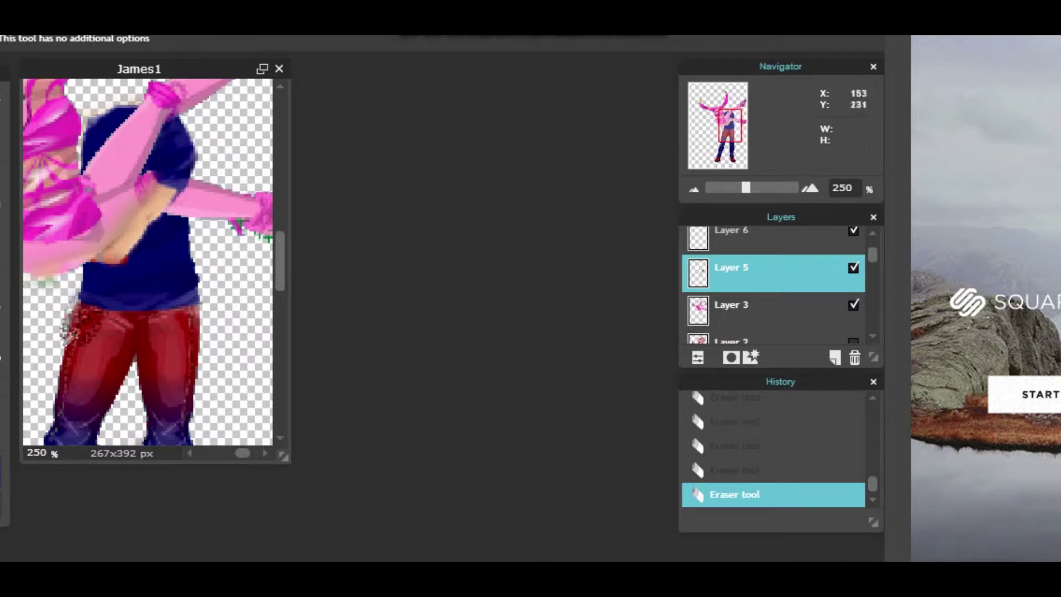
left_click(74, 339)
left_click(2, 176)
left_click_drag(133, 237, 162, 195)
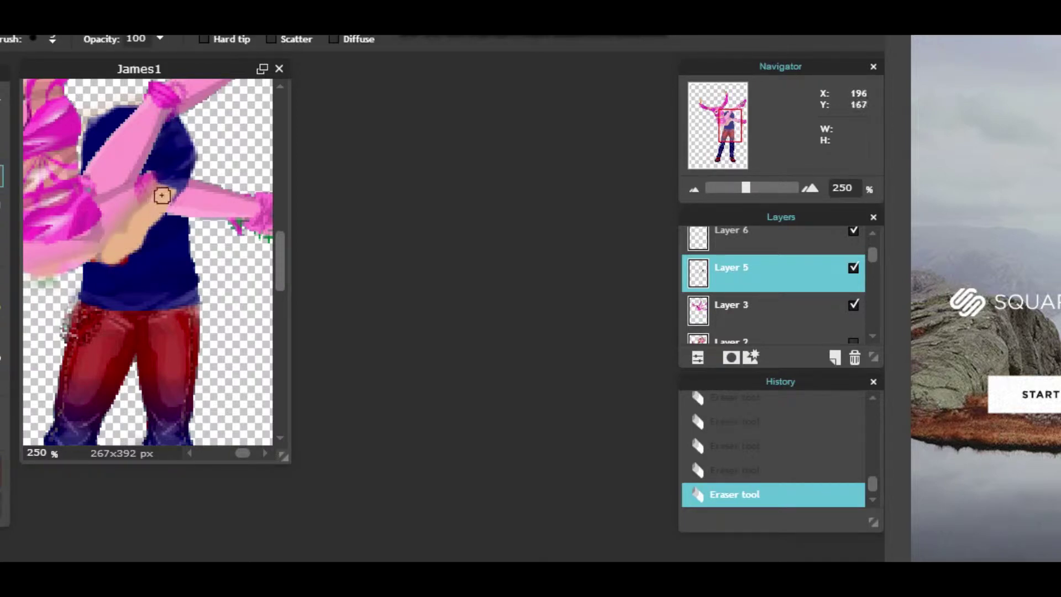
mouse_move(134, 238)
left_mouse_down()
mouse_move(166, 195)
mouse_move(105, 259)
mouse_move(88, 256)
left_mouse_up()
Trim the forearm's edges on Layer 5 and brush in darker skin shading near the sleeve and elbow
left_click(2, 176)
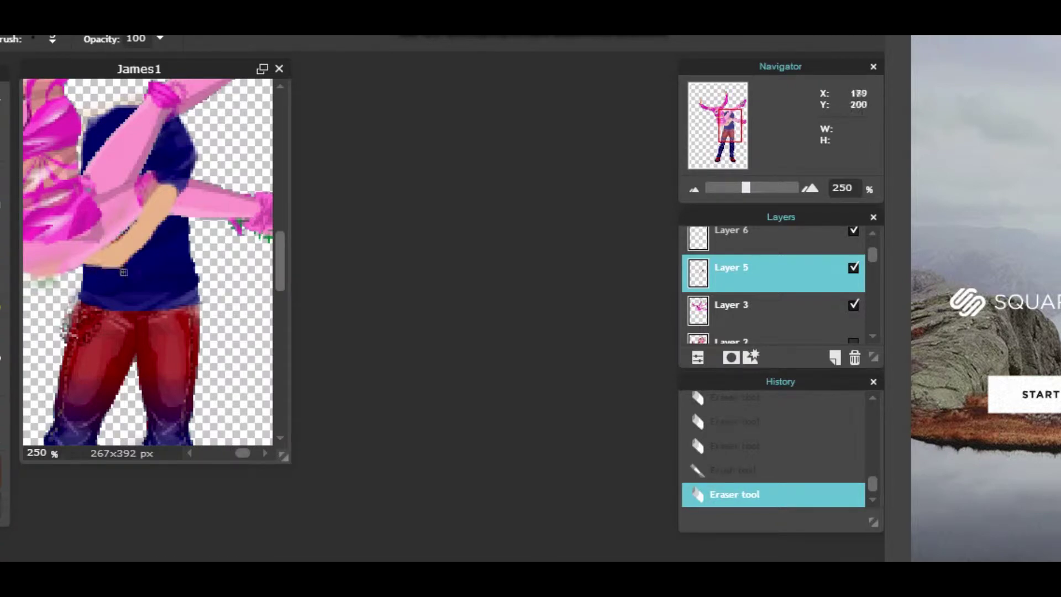
key("e")
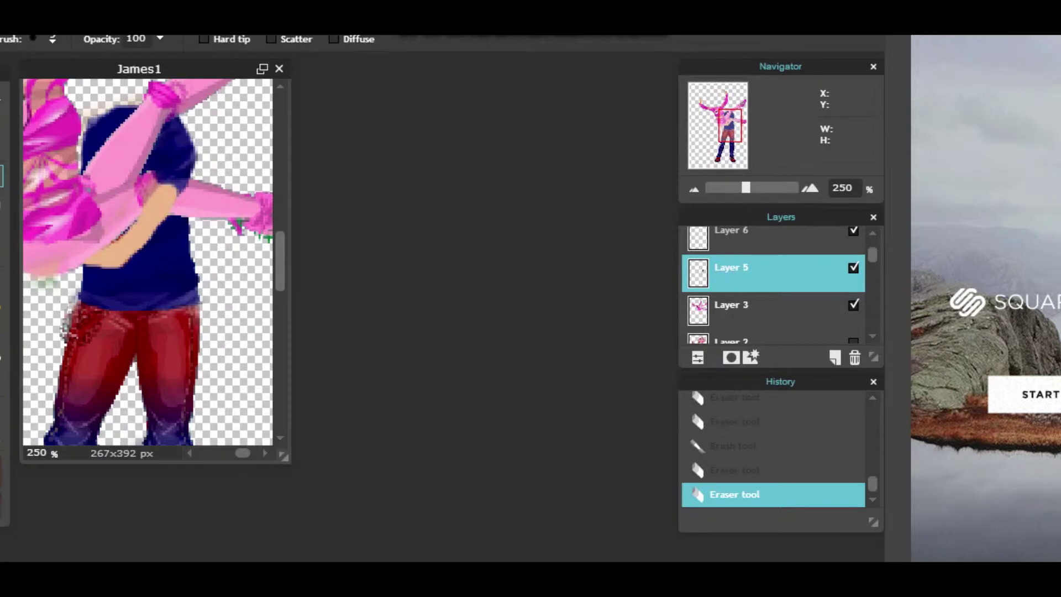
left_click_drag(171, 191, 176, 185)
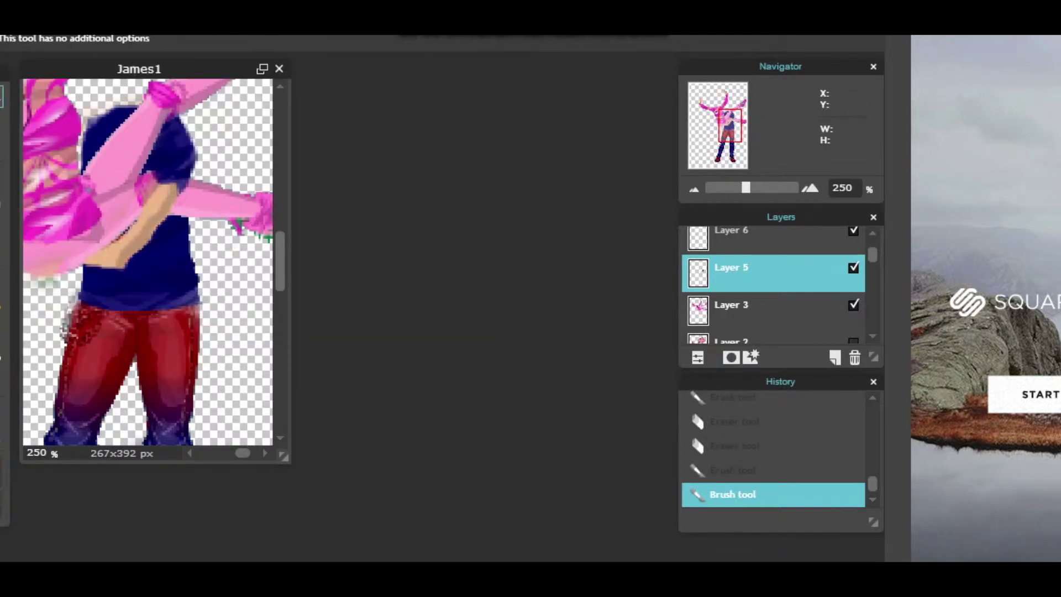
key("z")
left_click(147, 227)
key("e")
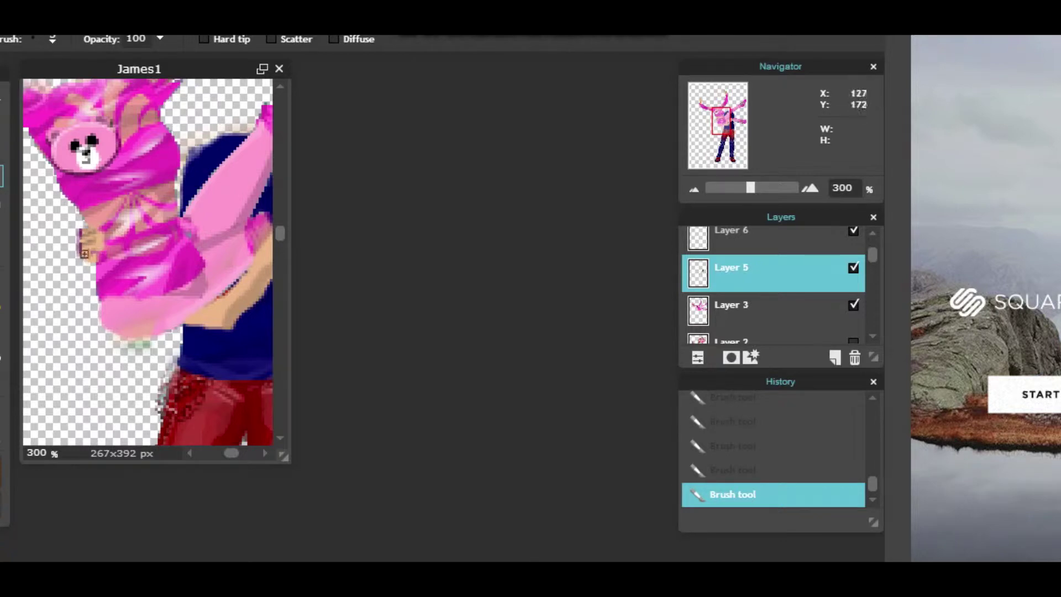
mouse_move(228, 453)
left_mouse_down()
mouse_move(213, 424)
mouse_move(237, 453)
left_mouse_up()
double_click(0, 414)
Lasso the girl's raised arm on the side away from the boy
left_click(1, 122)
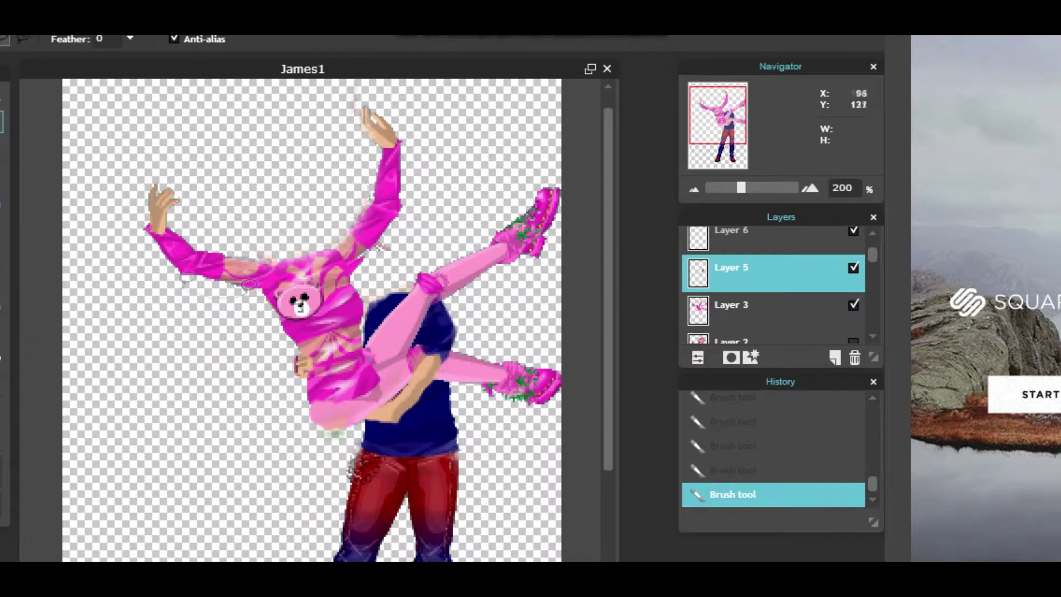
left_click_drag(237, 228, 265, 278)
left_click(11, 15)
left_click(56, 166)
left_click(161, 210)
left_click(432, 341)
left_click(11, 16)
left_click(33, 150)
left_click(740, 305)
left_click(432, 342)
Select Layer 3 and rotate and move the lassoed arm onto the girl's chest with Free Transform, applying the change
left_click(741, 305)
left_click(11, 15)
left_click(33, 150)
mouse_move(199, 251)
left_mouse_down()
mouse_move(233, 323)
mouse_move(200, 252)
left_mouse_up()
left_click_drag(143, 231, 271, 245)
left_click_drag(274, 292, 163, 311)
left_click_drag(170, 247, 287, 324)
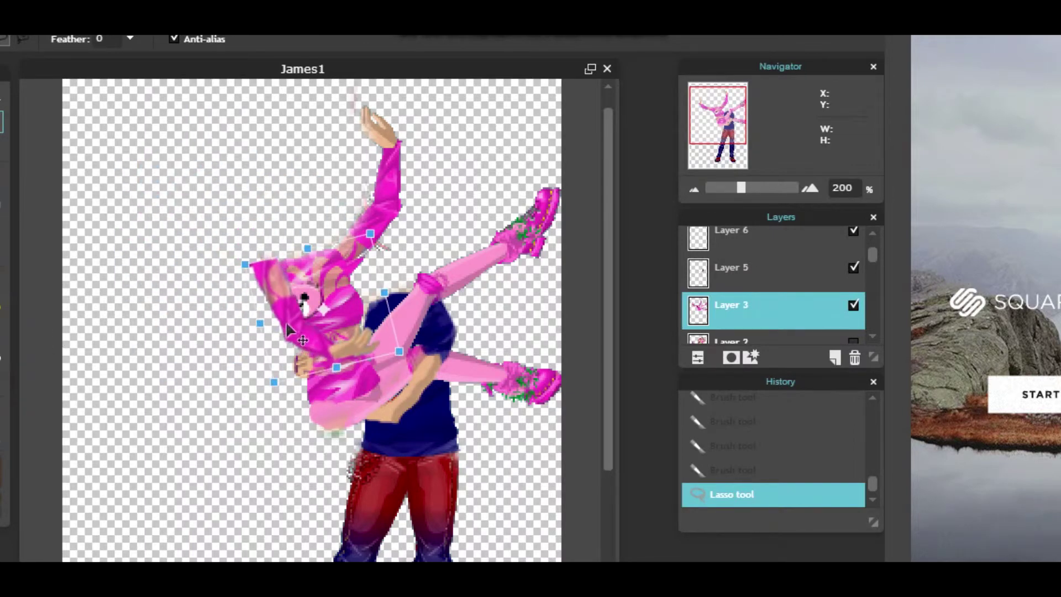
left_click_drag(293, 386, 324, 391)
left_click_drag(313, 343, 321, 322)
left_click(470, 339)
left_click(437, 341)
Sample the magenta of the girl's top and paint a rounded shoulder where the arm was moved
left_click(1, 382)
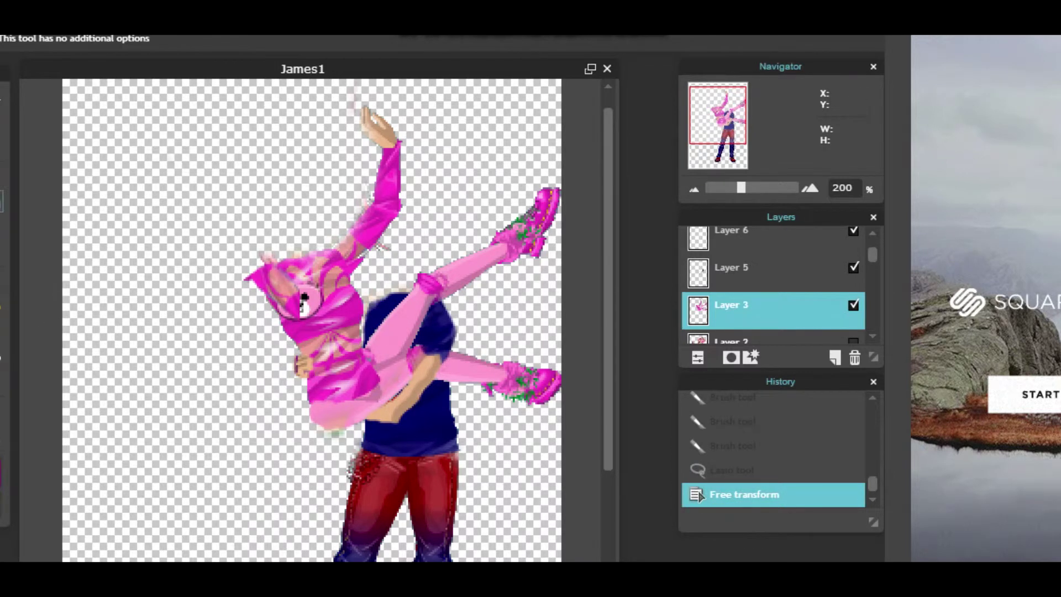
key("b")
left_click_drag(279, 266, 273, 320)
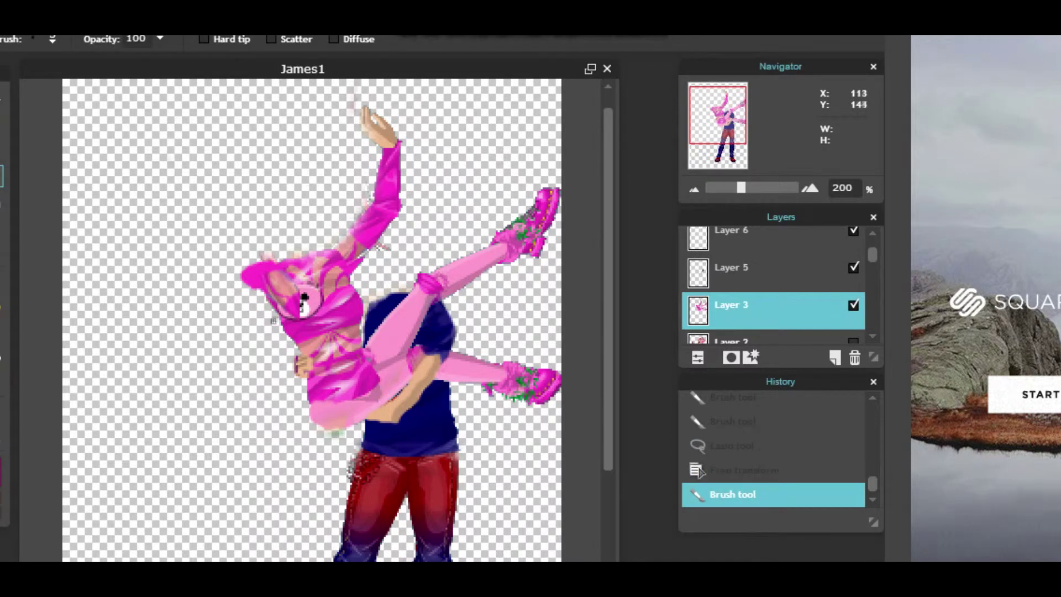
Insert the image Me1, showing the girl reading a book, as a new layer
left_click(85, 22)
left_click(135, 91)
type("Me1")
key("Return")
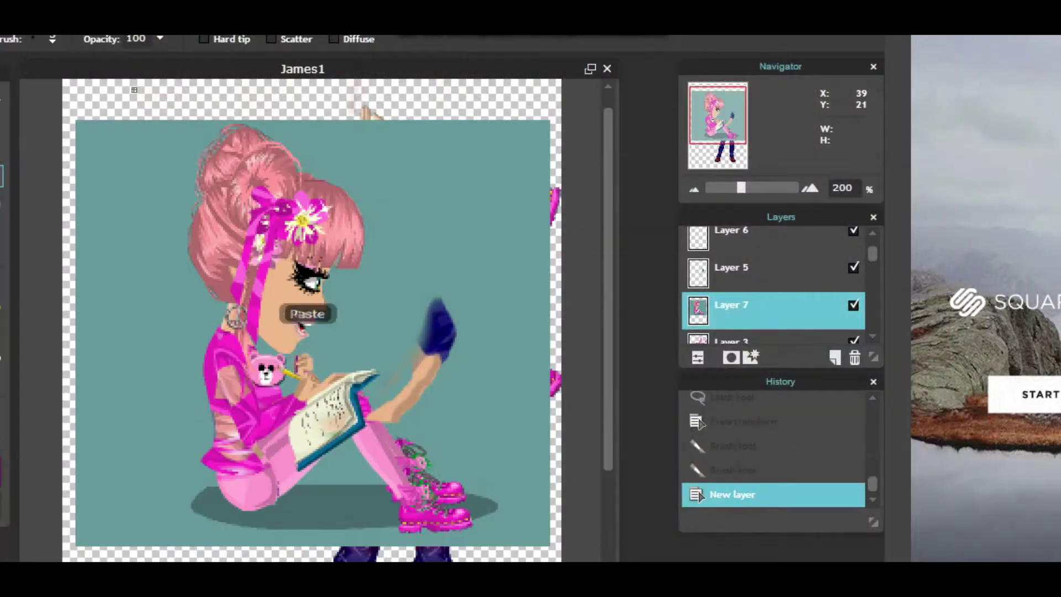
key("l")
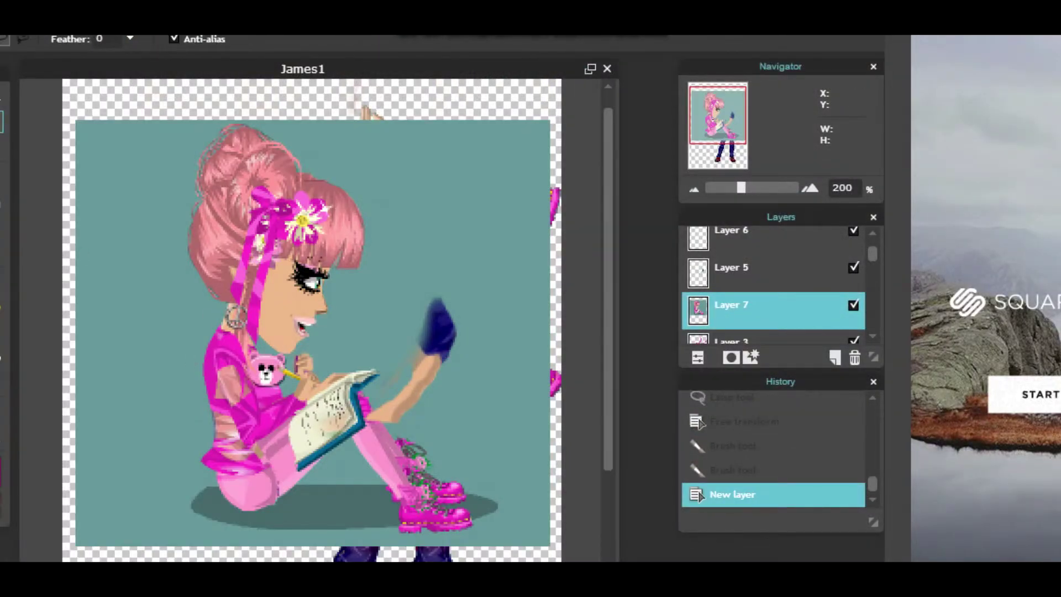
Erase everything on Layer 7 except the girl's bent arm with a large eraser brush
key("e")
left_click(52, 40)
left_click(269, 83)
mouse_move(144, 413)
left_mouse_down()
mouse_move(158, 318)
mouse_move(88, 359)
mouse_move(416, 158)
mouse_move(552, 519)
mouse_move(431, 551)
mouse_move(230, 554)
mouse_move(194, 510)
mouse_move(283, 506)
mouse_move(421, 377)
mouse_move(415, 275)
mouse_move(422, 288)
mouse_move(395, 372)
mouse_move(356, 312)
mouse_move(232, 317)
mouse_move(343, 310)
mouse_move(343, 332)
left_mouse_up()
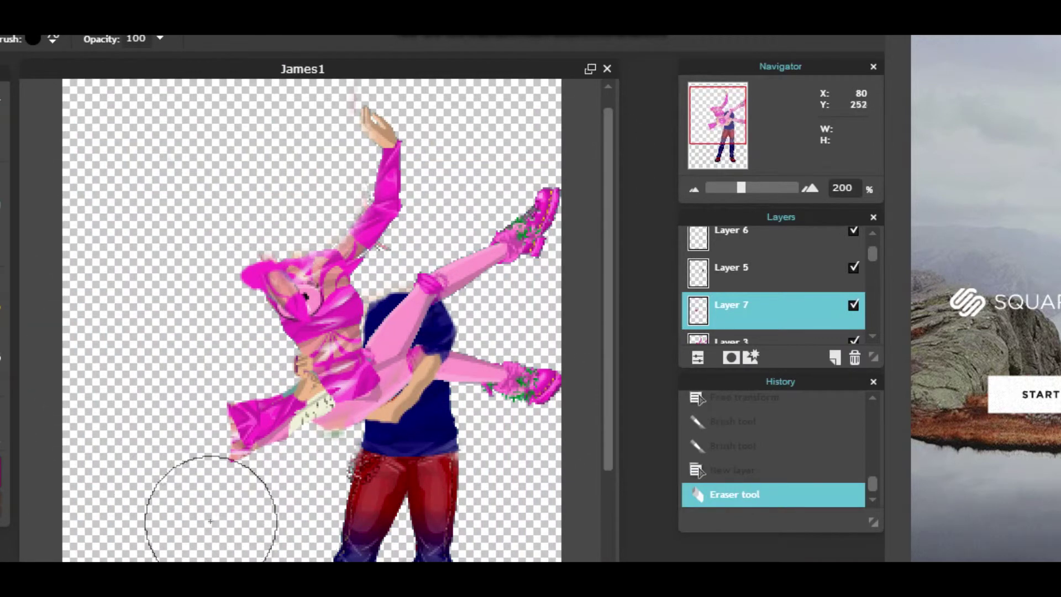
left_click_drag(216, 502, 207, 325)
Trim the bent arm's edges with a smaller eraser and move it up across the girl's chest
left_click(41, 39)
left_click(105, 83)
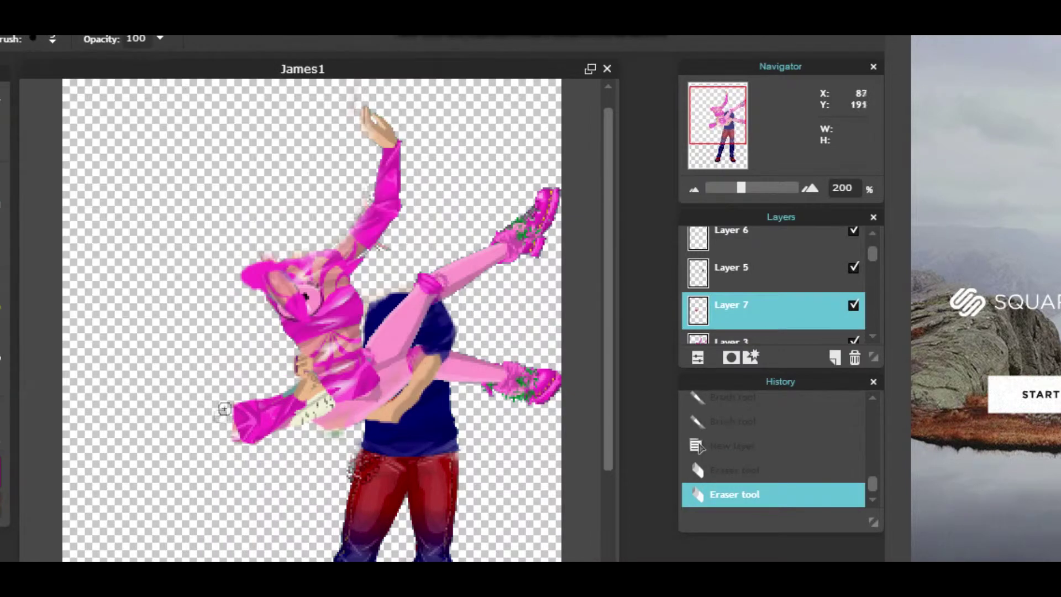
left_click_drag(261, 401, 288, 390)
left_click_drag(236, 442, 227, 423)
mouse_move(292, 430)
left_mouse_down()
mouse_move(332, 403)
mouse_move(309, 354)
mouse_move(324, 332)
left_mouse_up()
key("v")
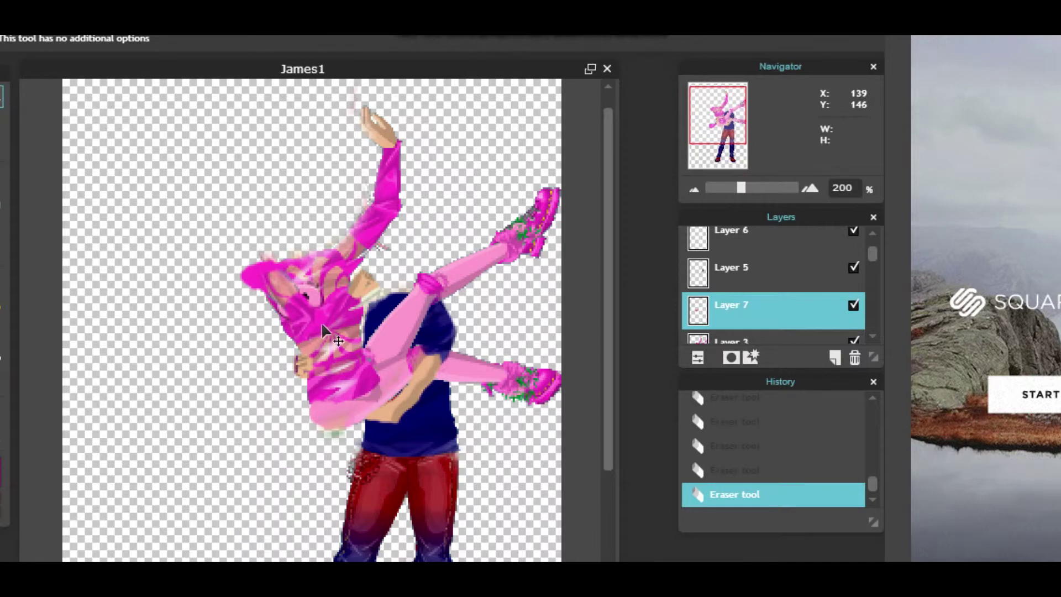
Erase the leftover bits around the bent arm on Layer 7 and shift the arm slightly down across the girl's chest
key("e")
left_click_drag(377, 295, 385, 256)
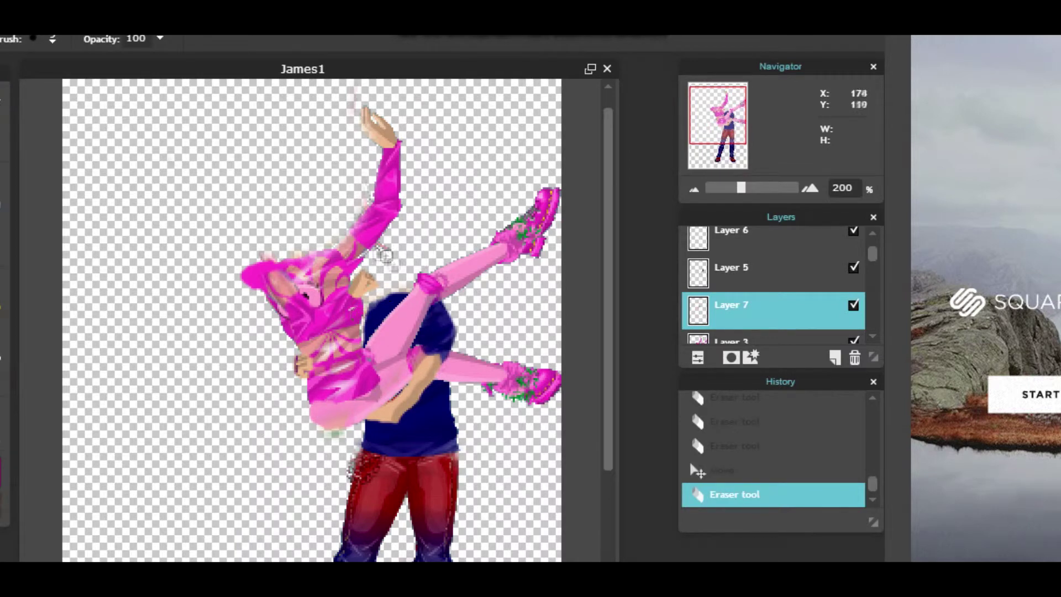
key("v")
left_click_drag(342, 320, 329, 326)
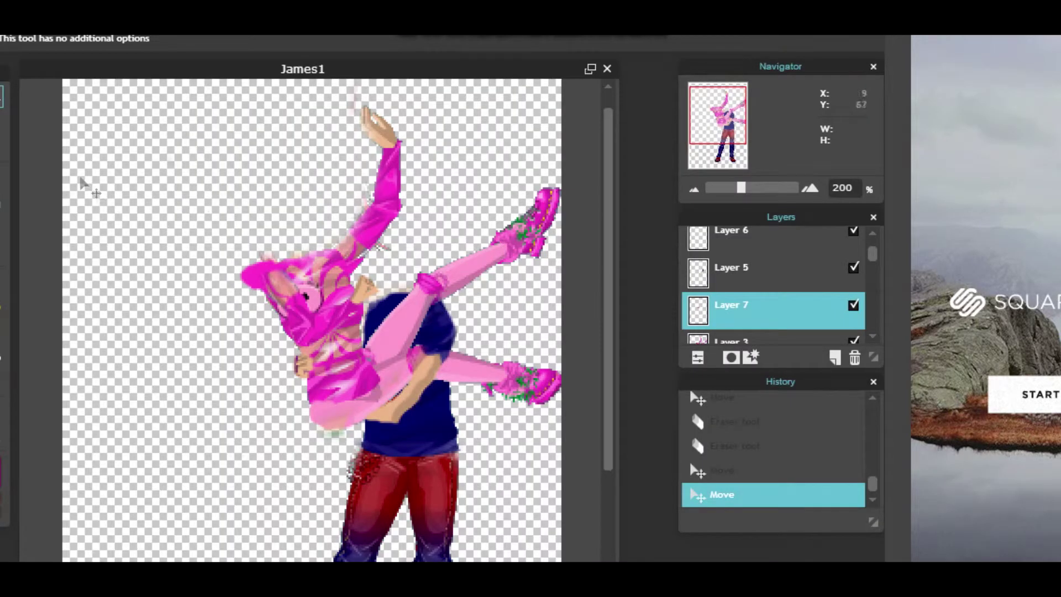
Erase the girl's raised hand, sleeve and remaining arm stub down to the shoulder on the layers that hold them, including Layer 3
key("e")
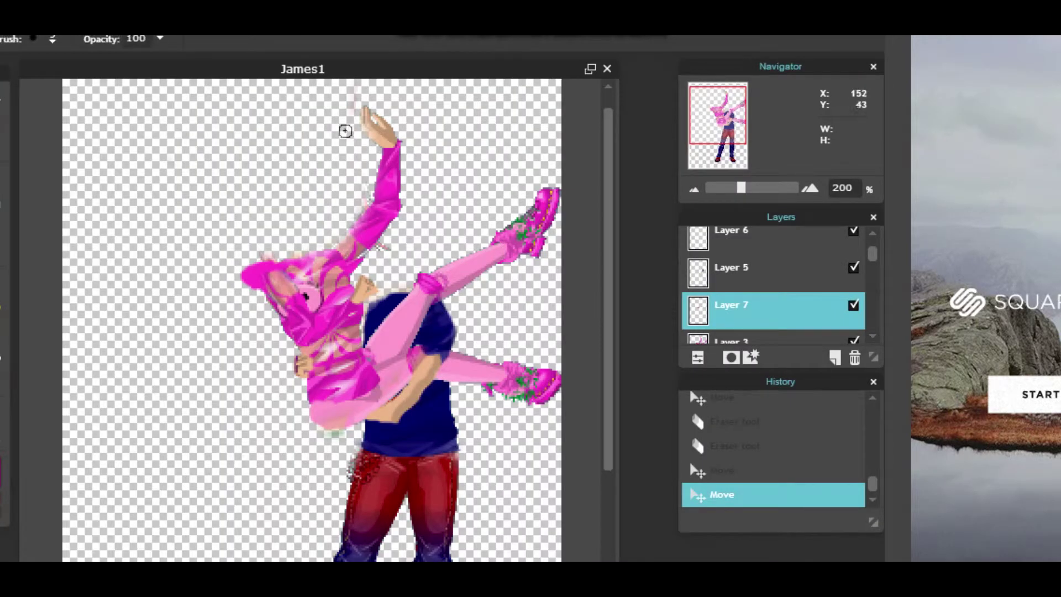
left_click_drag(389, 128, 453, 244)
left_click(773, 274)
scroll(774, 299, "down", 2)
left_click(774, 312)
left_click(367, 139)
left_click(774, 275)
mouse_move(352, 138)
left_mouse_down()
mouse_move(434, 201)
mouse_move(383, 162)
mouse_move(441, 150)
mouse_move(382, 215)
mouse_move(390, 224)
left_mouse_up()
left_click(1023, 539)
scroll(959, 453, "down", 2)
left_click(452, 271)
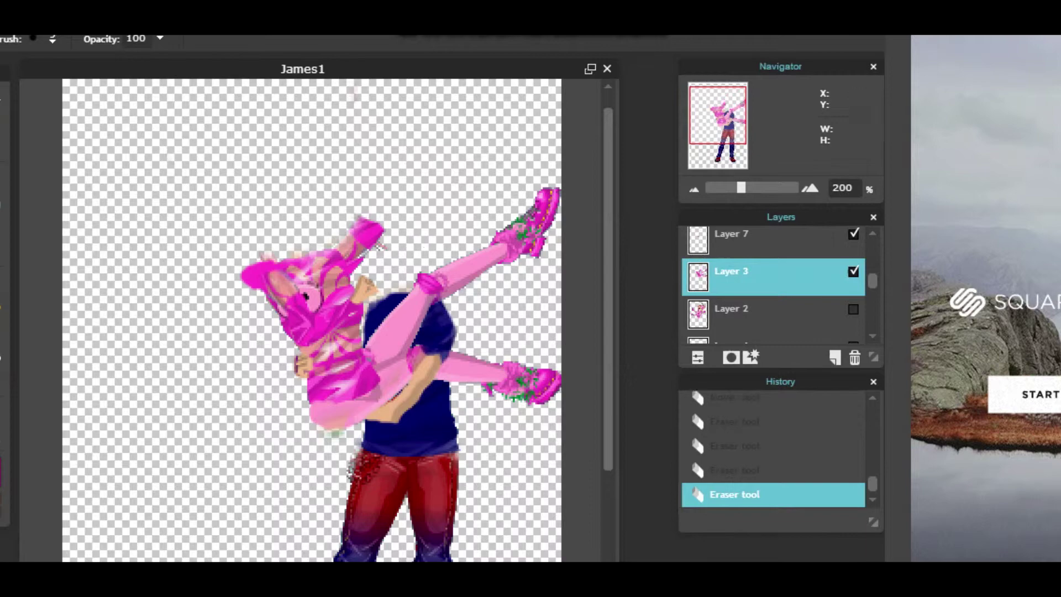
left_click_drag(252, 296, 255, 297)
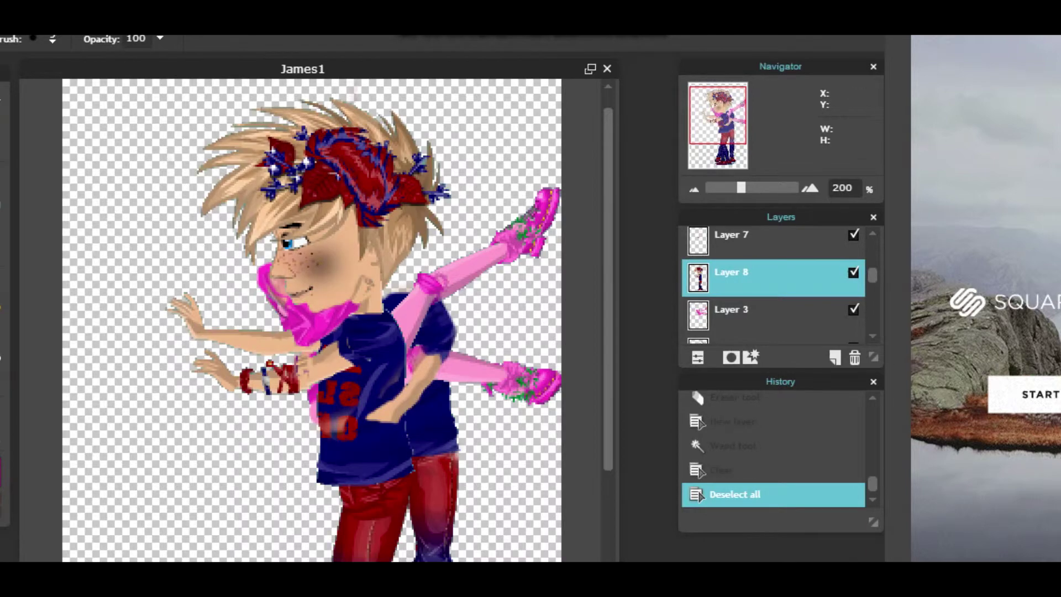
Erase the boy's torso, arms and legs on Layer 8 with a large eraser brush, keeping only his head
left_click(52, 40)
left_click(204, 81)
left_click(536, 475)
mouse_move(379, 379)
left_mouse_down()
mouse_move(256, 383)
mouse_move(293, 392)
mouse_move(349, 351)
mouse_move(424, 447)
mouse_move(278, 374)
mouse_move(482, 514)
left_mouse_up()
left_click_drag(608, 387, 608, 487)
left_click_drag(332, 450, 381, 520)
scroll(321, 276, "up", 3)
Move the boy's head onto the neck of the carrying body and erase stray remains beside it
key("v")
left_click_drag(374, 175, 368, 173)
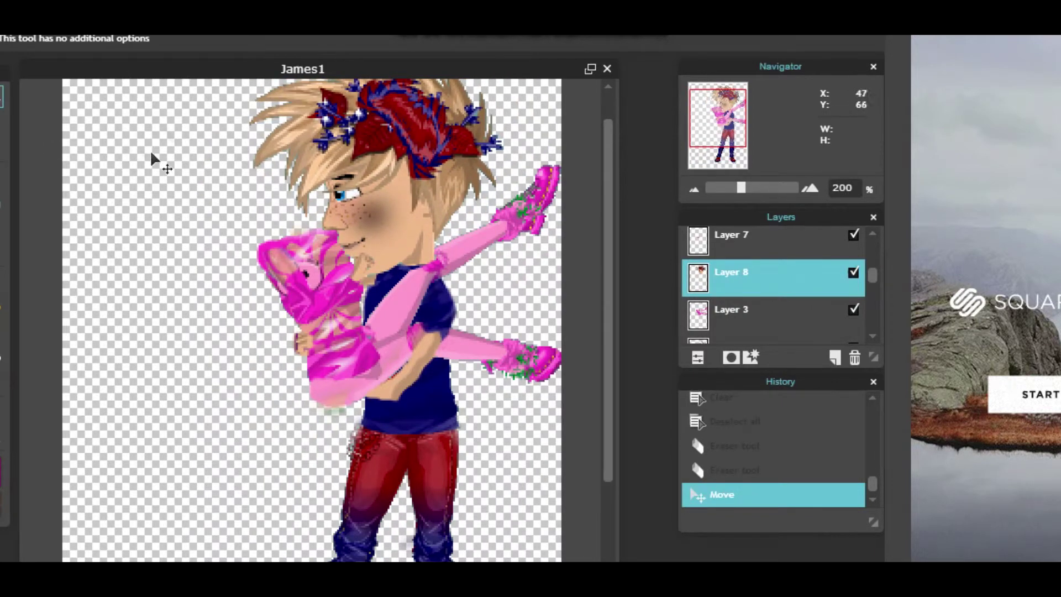
key("e")
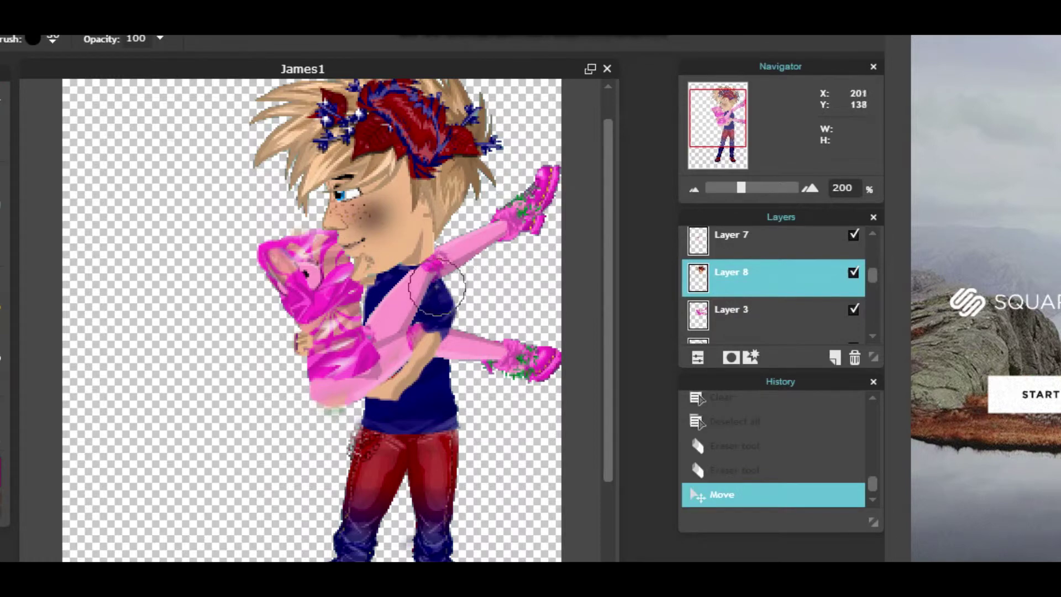
left_click_drag(469, 265, 497, 284)
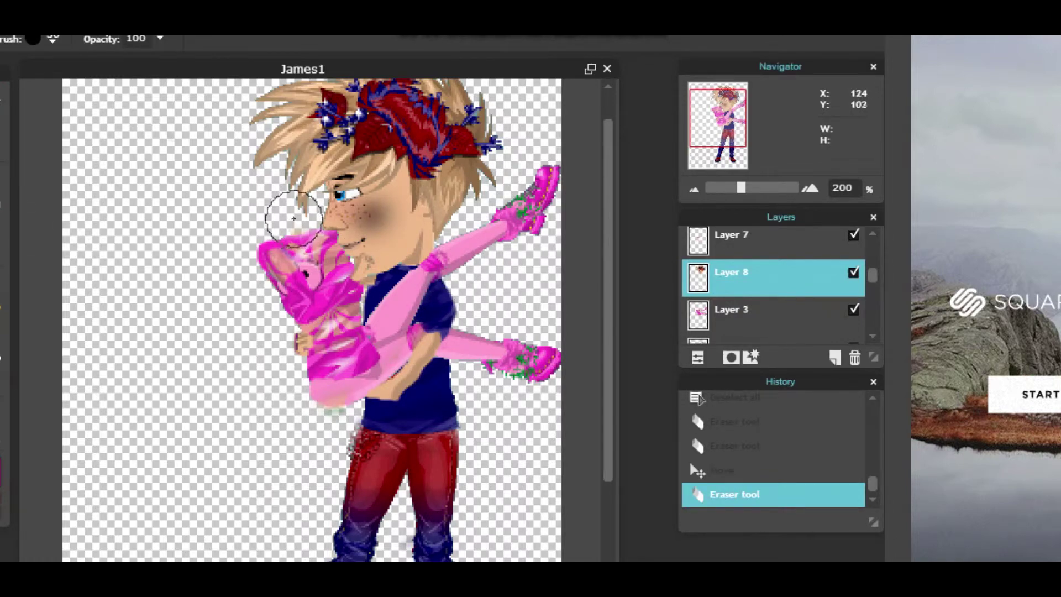
Erase the outer area and shoulders of the girl's portrait on Layer 9 and clear the teal background around her head
scroll(296, 221, "up", 2)
scroll(312, 320, "down", 1)
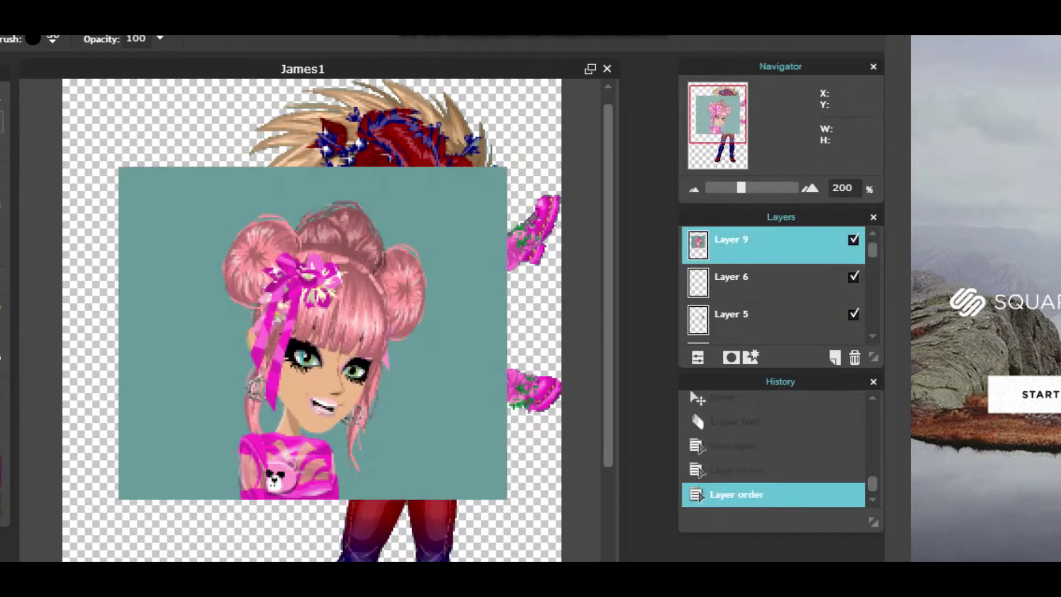
mouse_move(165, 158)
left_mouse_down()
mouse_move(86, 491)
mouse_move(387, 507)
mouse_move(487, 481)
mouse_move(498, 360)
mouse_move(443, 176)
mouse_move(143, 225)
mouse_move(217, 458)
mouse_move(178, 433)
left_mouse_up()
left_click(2, 147)
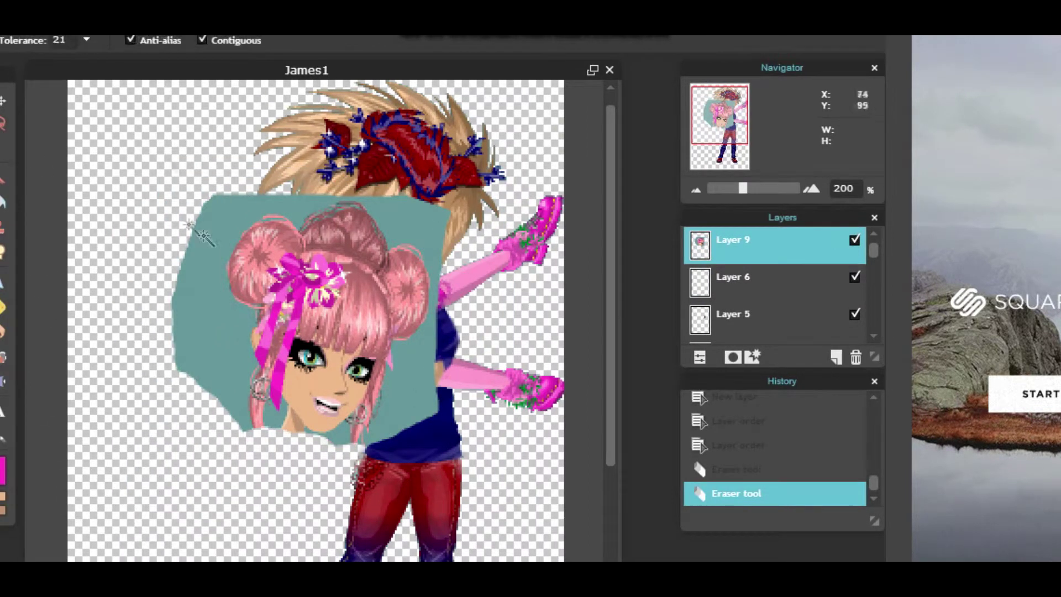
left_click(204, 235)
key("Delete")
left_click(150, 400)
left_click(150, 401)
Remove the remaining teal patches beside the girl's neck and hair strands with the Wand tool
left_click(1, 201)
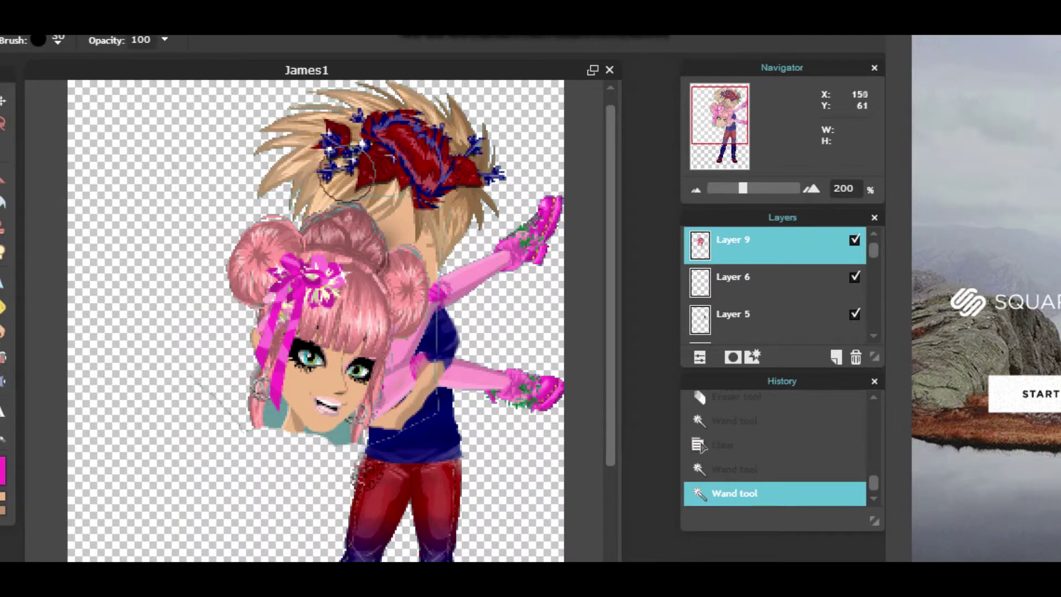
left_click_drag(423, 430, 395, 446)
left_click(1, 146)
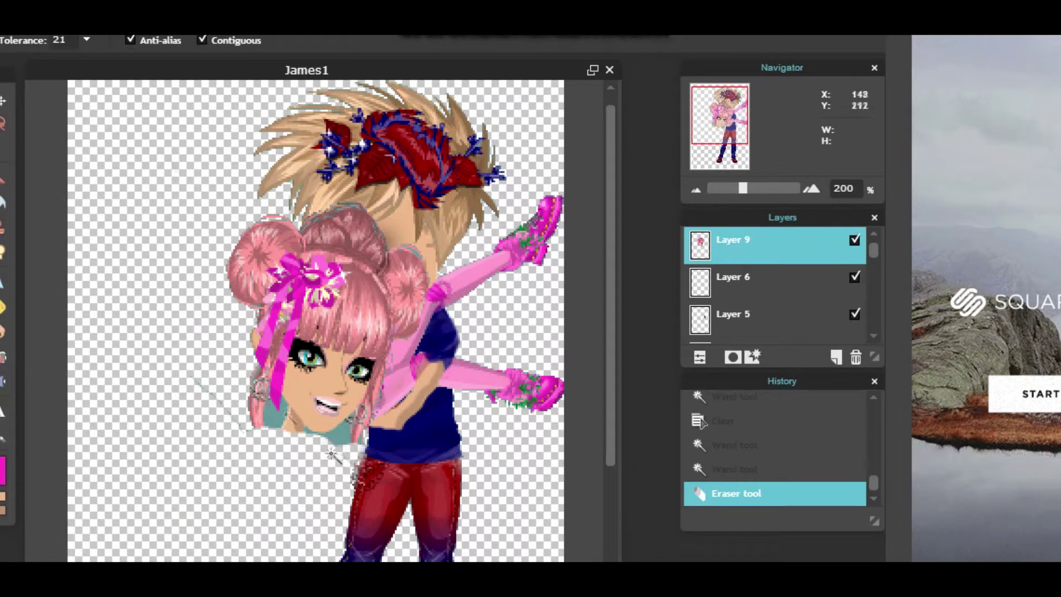
left_click(275, 418)
key("Delete")
left_click(263, 537)
left_click(337, 436)
key("Delete")
left_click(325, 429)
left_click(313, 434)
key("Delete")
left_click(463, 296)
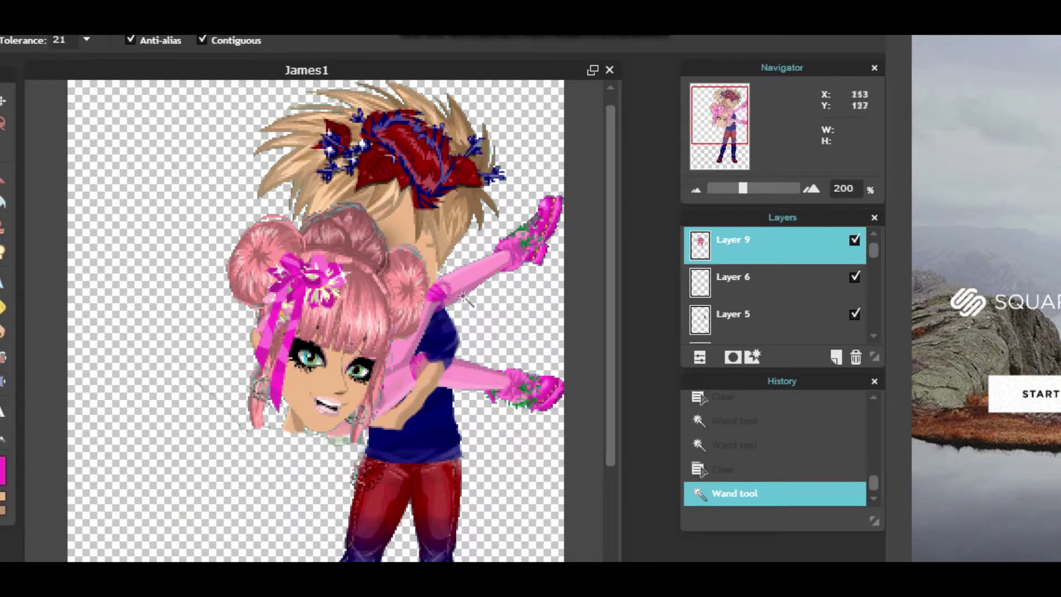
Trim the edges of the girl's hair with a smaller eraser and move her head up onto her neck
left_click(1, 202)
left_click(57, 41)
left_click(111, 82)
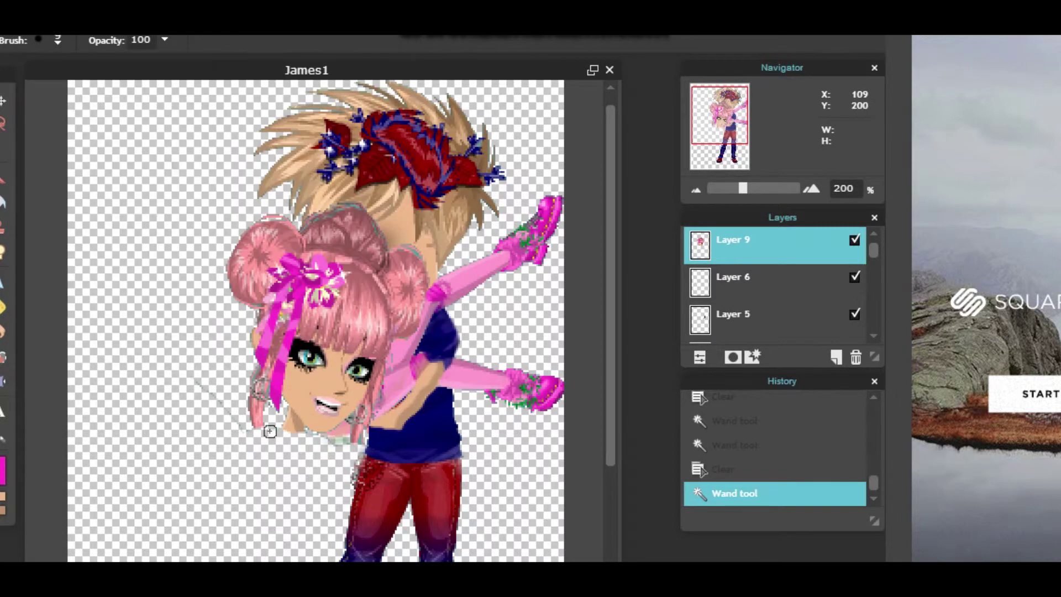
mouse_move(276, 418)
left_mouse_down()
mouse_move(241, 438)
mouse_move(184, 367)
mouse_move(235, 427)
mouse_move(279, 425)
left_mouse_up()
key("v")
left_click_drag(365, 375, 365, 207)
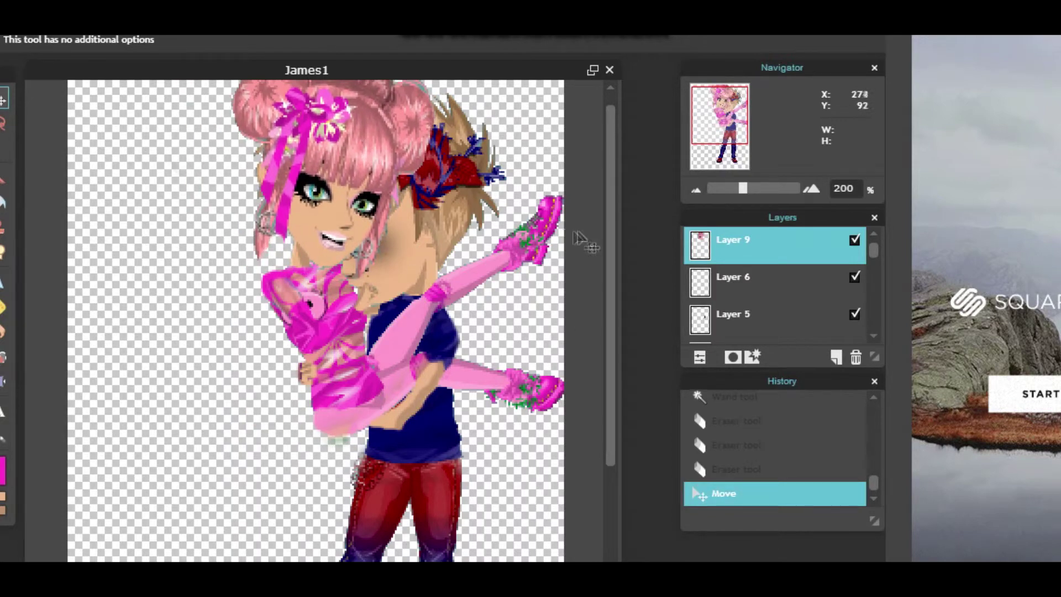
left_click_drag(610, 241, 610, 221)
mouse_move(354, 172)
left_mouse_down()
mouse_move(293, 176)
mouse_move(222, 213)
mouse_move(358, 169)
left_mouse_up()
Try painting the girl's eyes black and erasing the part of her head over the boy's on Layer 9, toggling the layer's visibility
key("e")
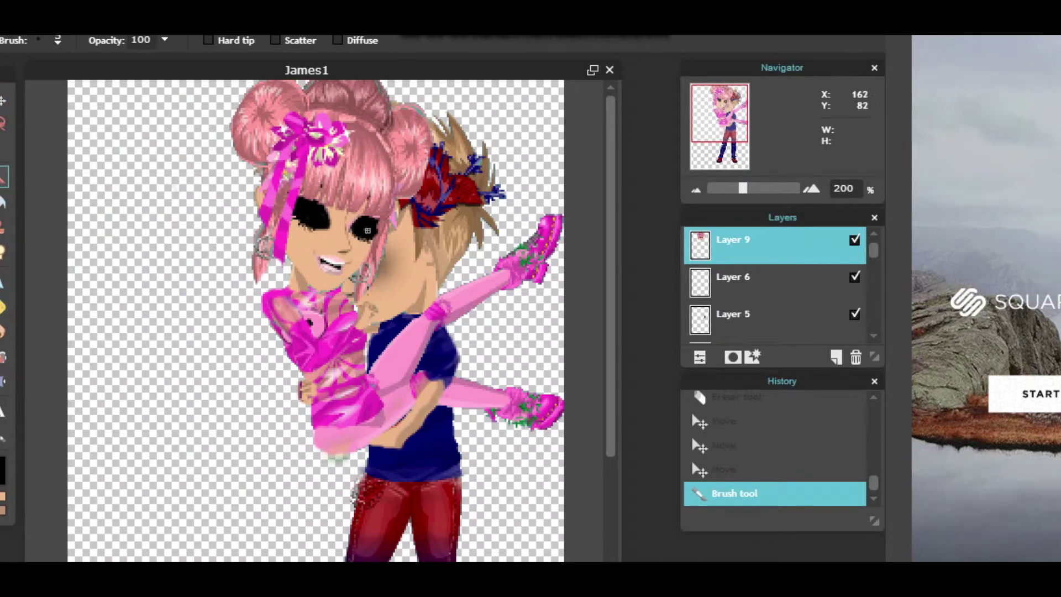
key("e")
mouse_move(357, 299)
left_mouse_down()
mouse_move(428, 176)
mouse_move(409, 152)
mouse_move(353, 282)
mouse_move(373, 128)
left_mouse_up()
left_click(854, 239)
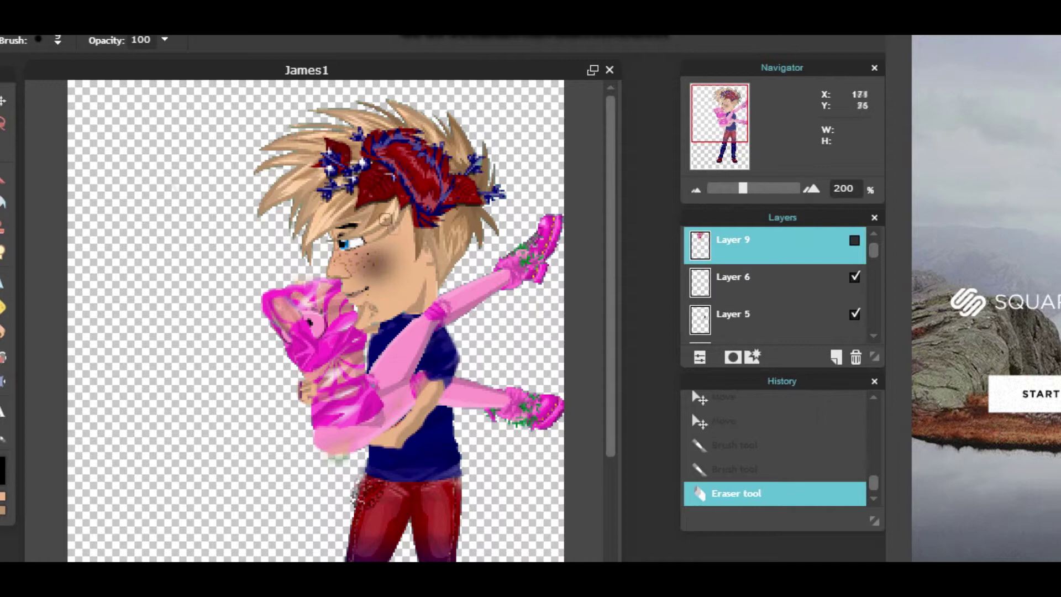
left_click(855, 240)
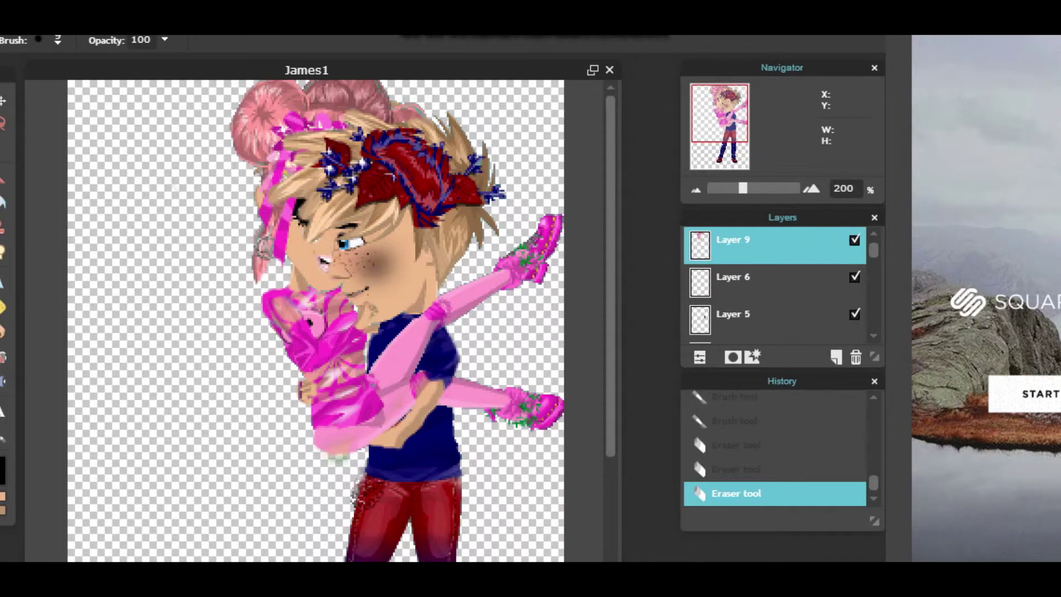
left_click(855, 240)
left_click(855, 240)
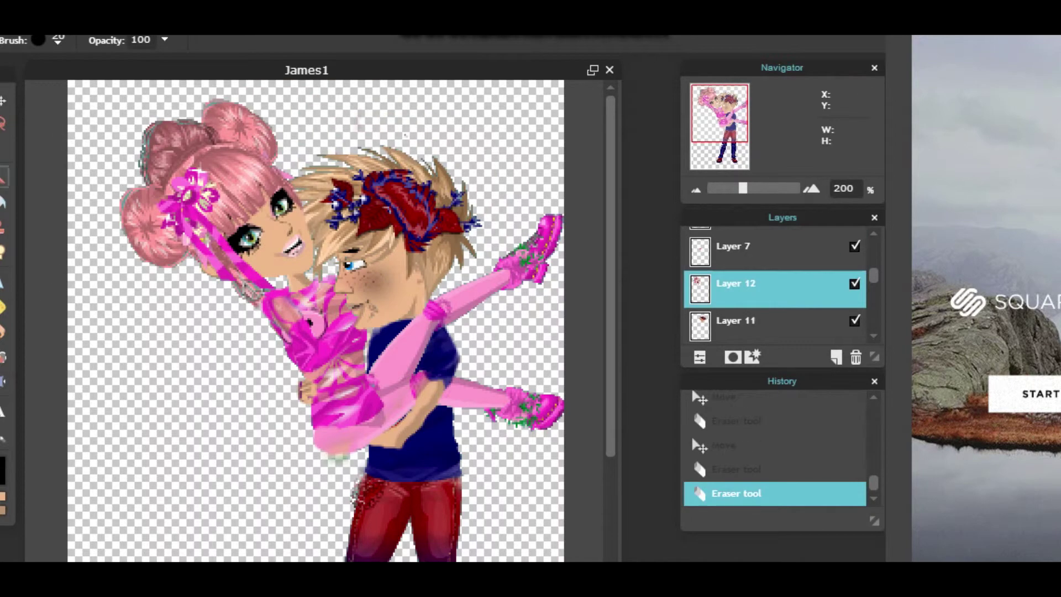
Clean up the tilted girl's head on Layer 12 and paint both of her eyes solid black
key("e")
mouse_move(253, 234)
left_mouse_down()
mouse_move(245, 242)
mouse_move(255, 236)
left_mouse_up()
left_click_drag(283, 202, 283, 208)
key("v")
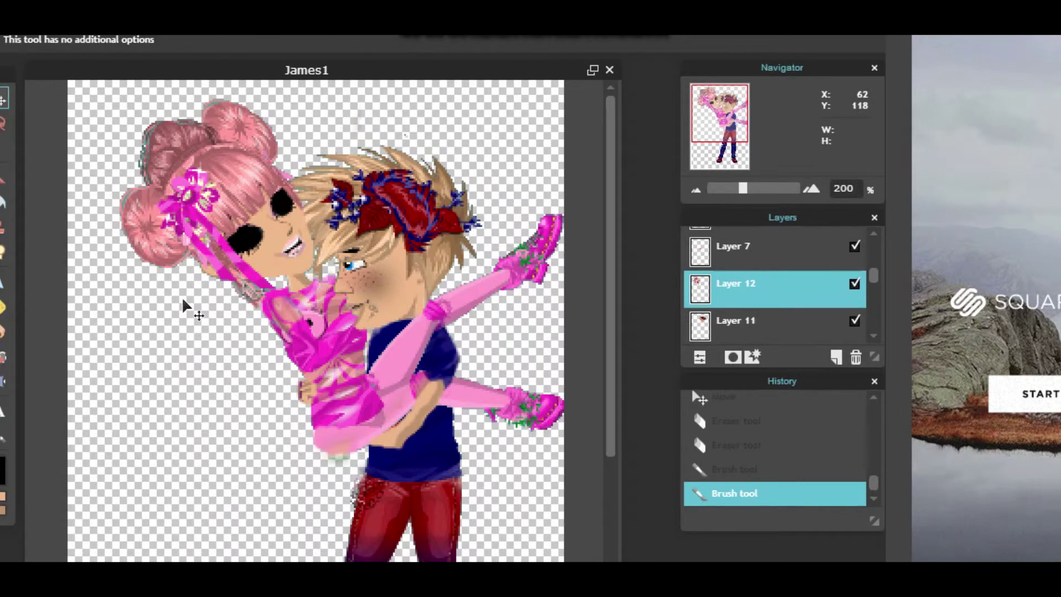
scroll(315, 321, "down", 1)
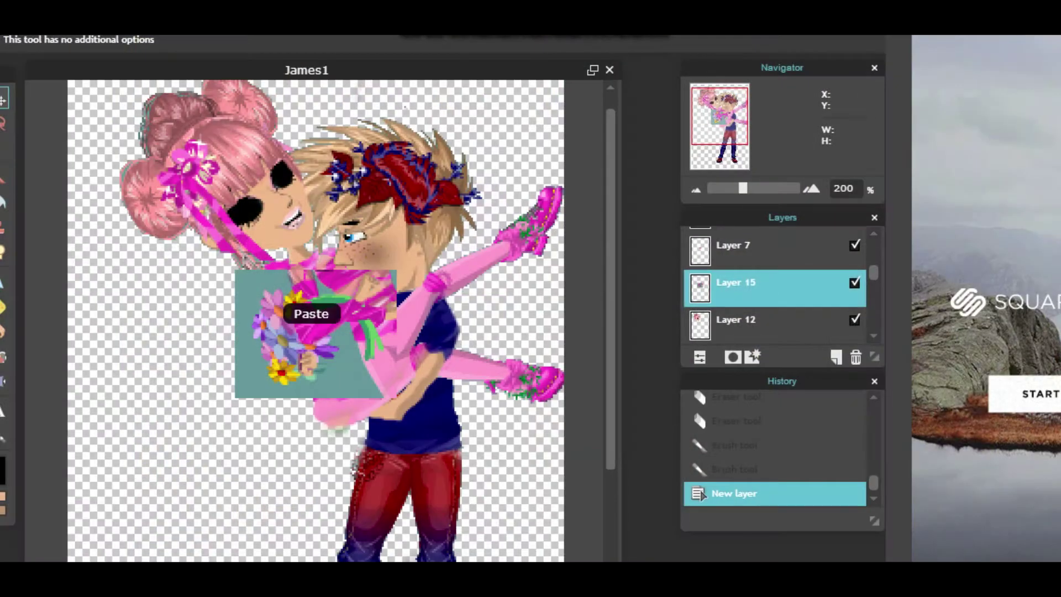
key("b")
left_click_drag(254, 387, 210, 351)
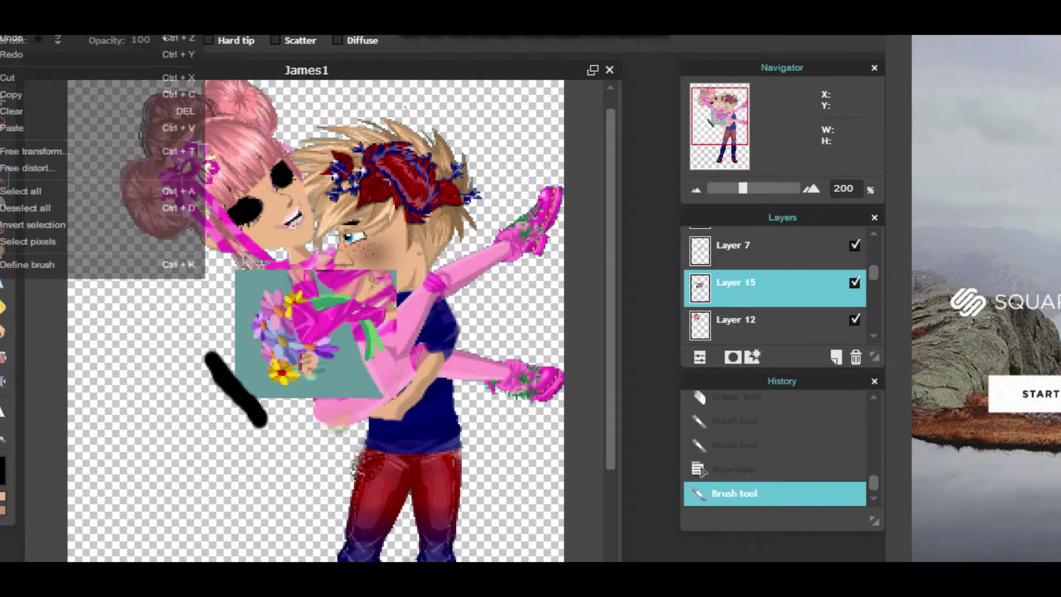
key("ctrl+z")
left_click_drag(363, 394, 401, 343)
key("ctrl+z")
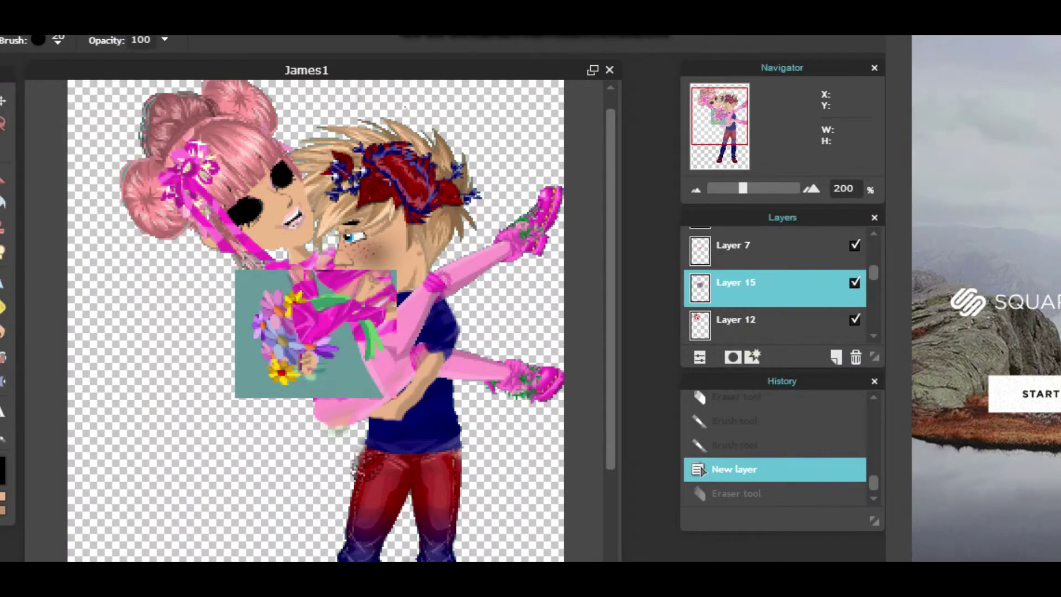
Clear the teal background areas around the bouquet on Layer 15 with the Wand tool
key("w")
left_click(239, 360)
left_click(240, 361)
key("Delete")
left_click(323, 282)
key("Delete")
left_click(136, 354)
left_click(393, 276)
key("Delete")
left_click(127, 310)
Move the bouquet down to the hand at the girl's waist and erase the extra sleeve and arm around its stems
left_click(3, 100)
mouse_move(314, 315)
left_mouse_down()
mouse_move(262, 407)
mouse_move(266, 367)
left_mouse_up()
key("b")
mouse_move(352, 428)
left_mouse_down()
mouse_move(325, 436)
mouse_move(310, 428)
mouse_move(300, 381)
mouse_move(348, 450)
left_mouse_up()
left_click(296, 380)
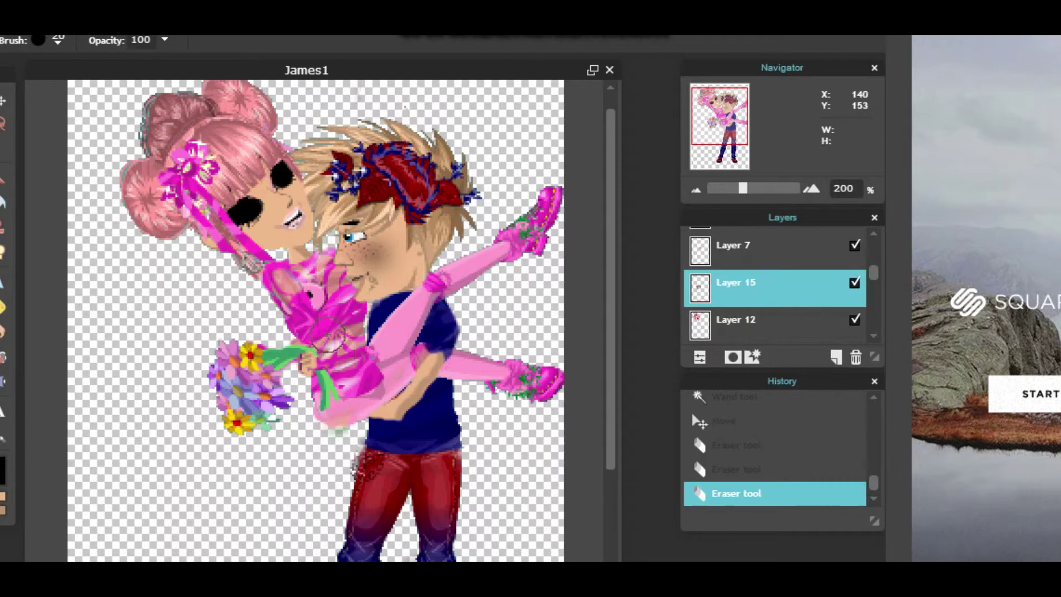
left_click(338, 354)
Erase leftovers around the bouquet's stems with a smaller eraser and nudge the bouquet against the hand
left_click(58, 41)
left_click(111, 86)
left_click(4, 100)
left_click_drag(290, 368, 285, 364)
key("e")
left_click(295, 362)
key("ctrl+z")
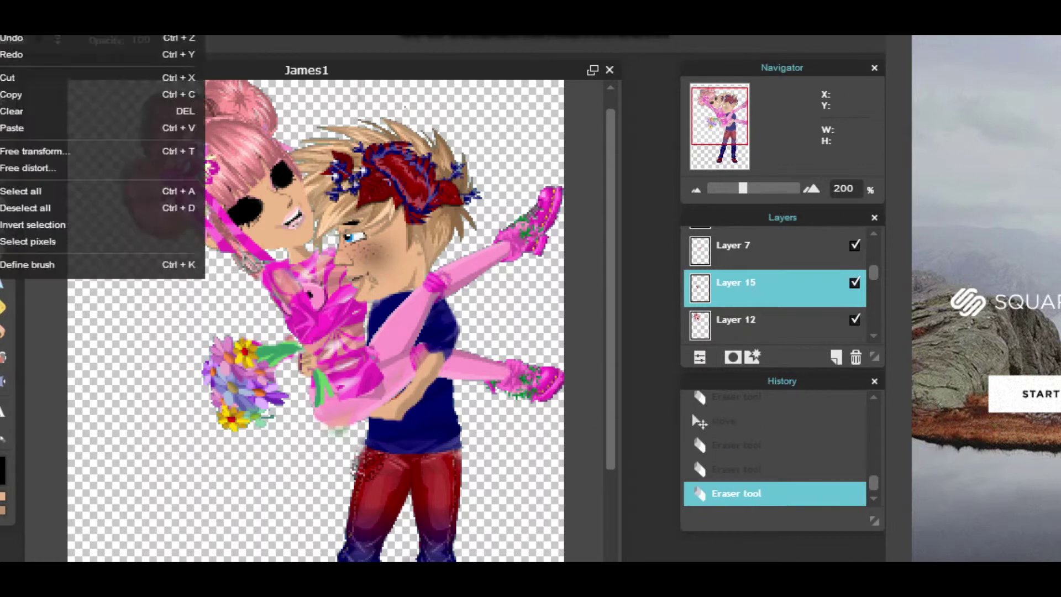
left_click(347, 350)
left_click(3, 100)
left_click_drag(239, 363, 241, 364)
Select and clear the remaining unwanted patches beside the stems and over the hand with the Wand tool
left_click(2, 146)
left_click(333, 404)
key("Delete")
left_click(305, 367)
left_click(305, 365)
key("Delete")
left_click(182, 502)
Zoom to 350% and erase the stray pixels around the flowers and along the stems
left_click(3, 436)
scroll(316, 321, "up", 3)
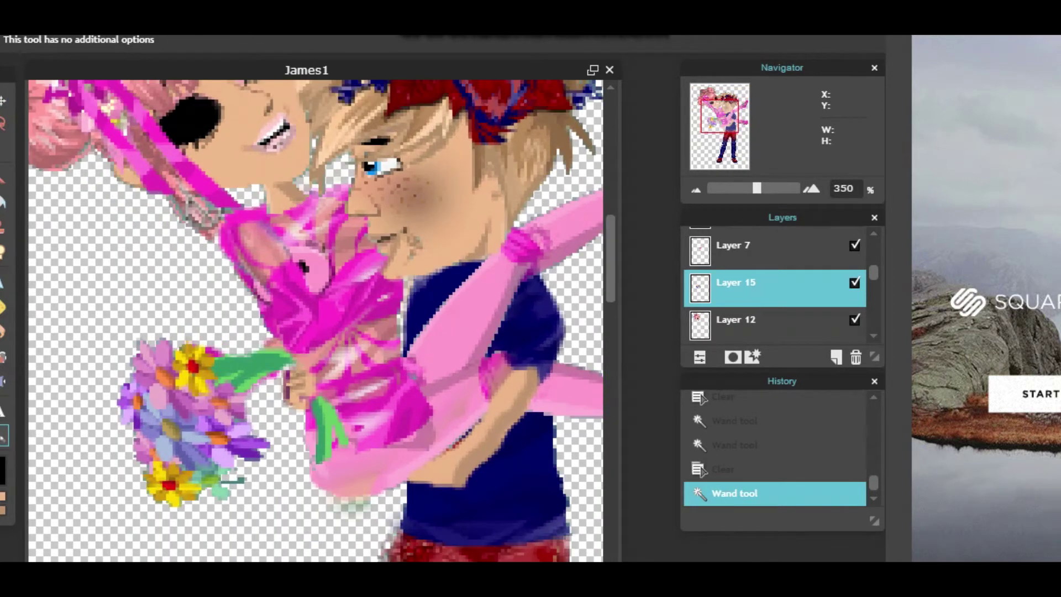
left_click(1, 202)
mouse_move(264, 391)
left_mouse_down()
mouse_move(273, 382)
mouse_move(258, 394)
left_mouse_up()
left_click_drag(200, 335, 220, 343)
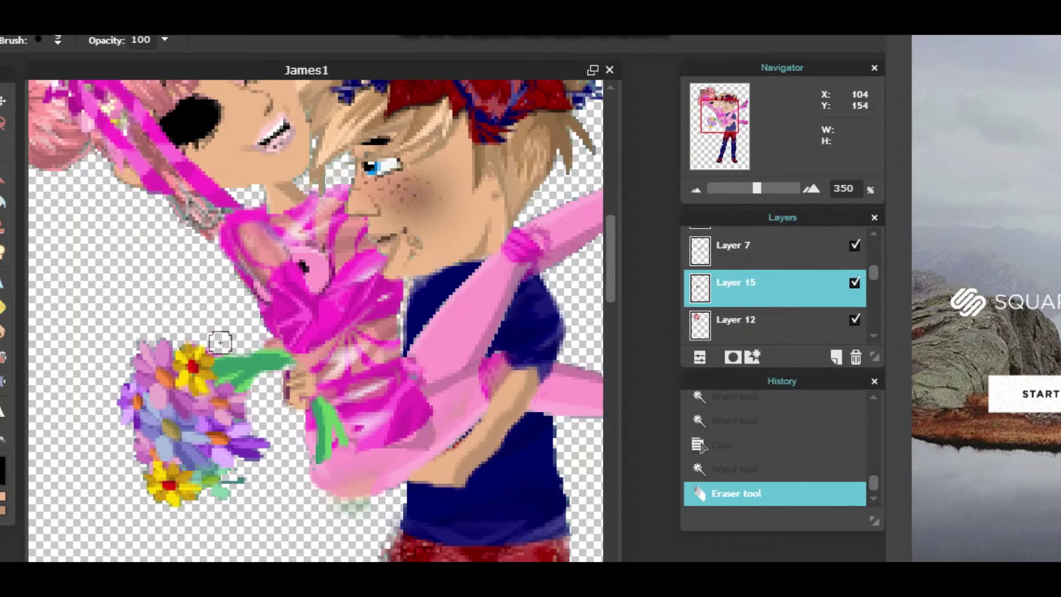
left_click_drag(306, 348, 363, 412)
Sample the light green of the stems and paint the stem ends below the hand with a small brush
left_click(1, 411)
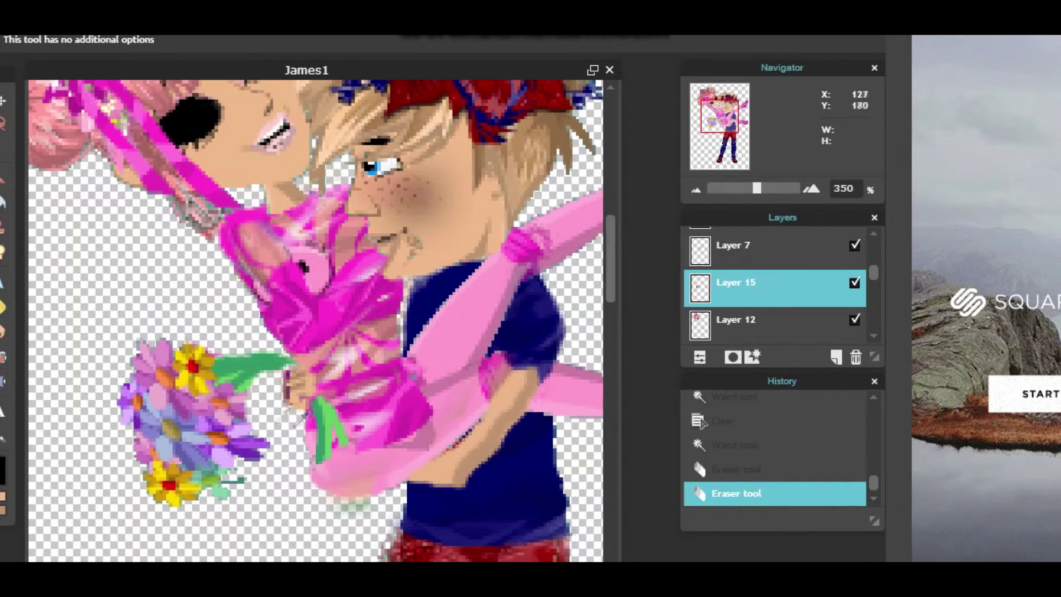
left_click(2, 177)
left_click(57, 41)
left_click(112, 82)
left_click_drag(313, 399, 322, 397)
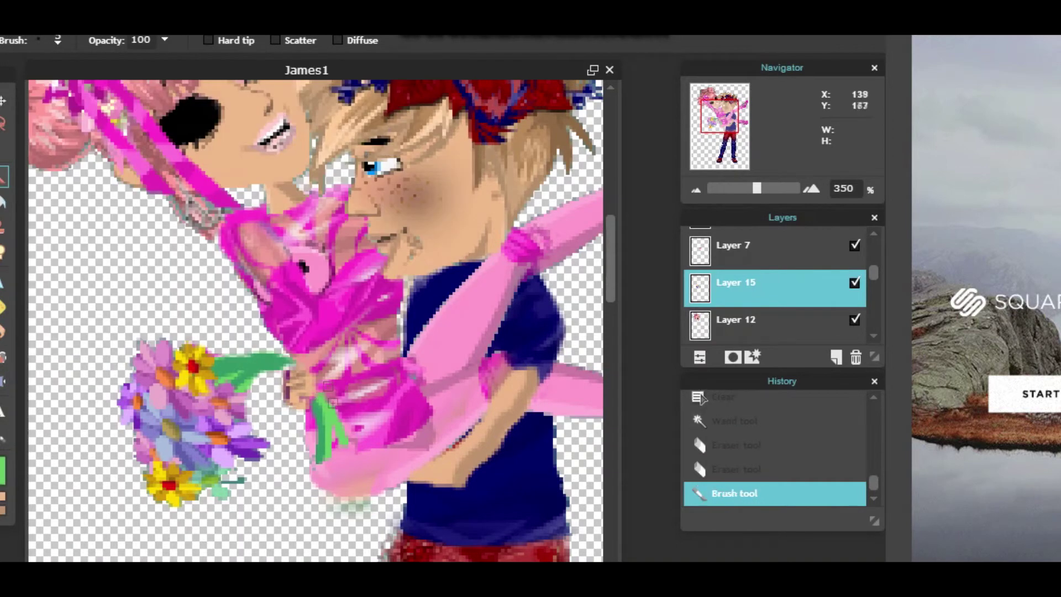
Sample the darker green of the upper stem and paint the stems so they connect to the hand
left_click(1, 410)
left_click(274, 363)
left_click(3, 177)
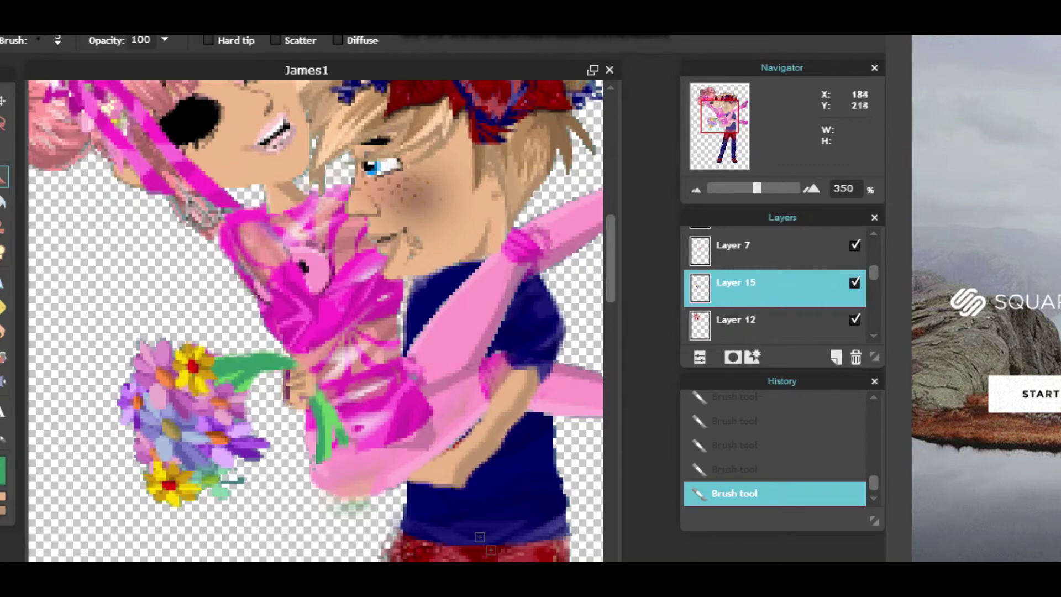
Nudge the bouquet on Layer 15 slightly down and to the left so its stems line up with the hand
left_click(3, 99)
mouse_move(602, 252)
left_mouse_down()
mouse_move(604, 183)
mouse_move(604, 254)
left_mouse_up()
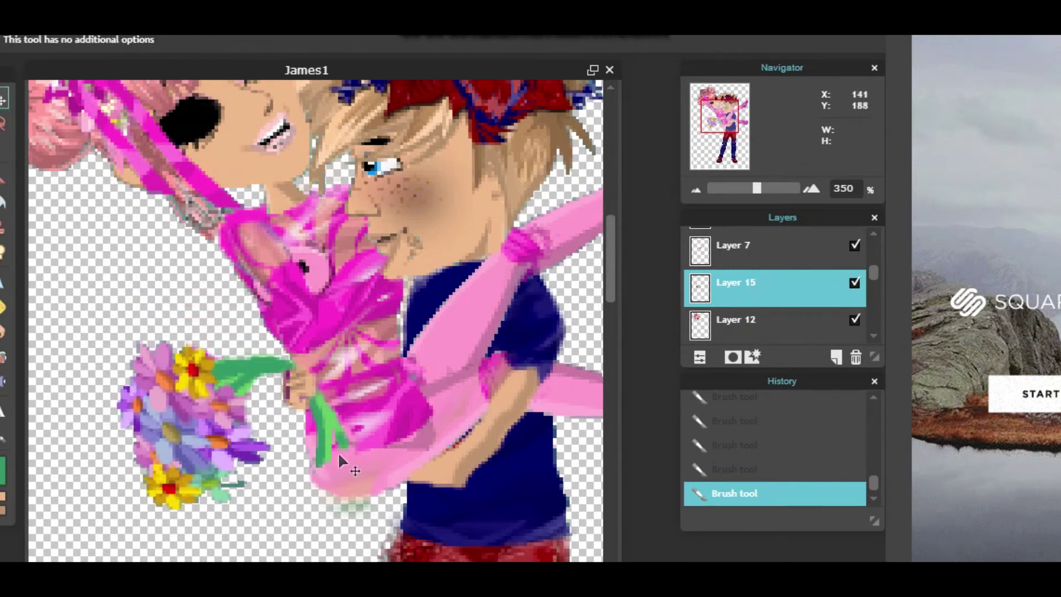
left_click_drag(332, 445, 328, 446)
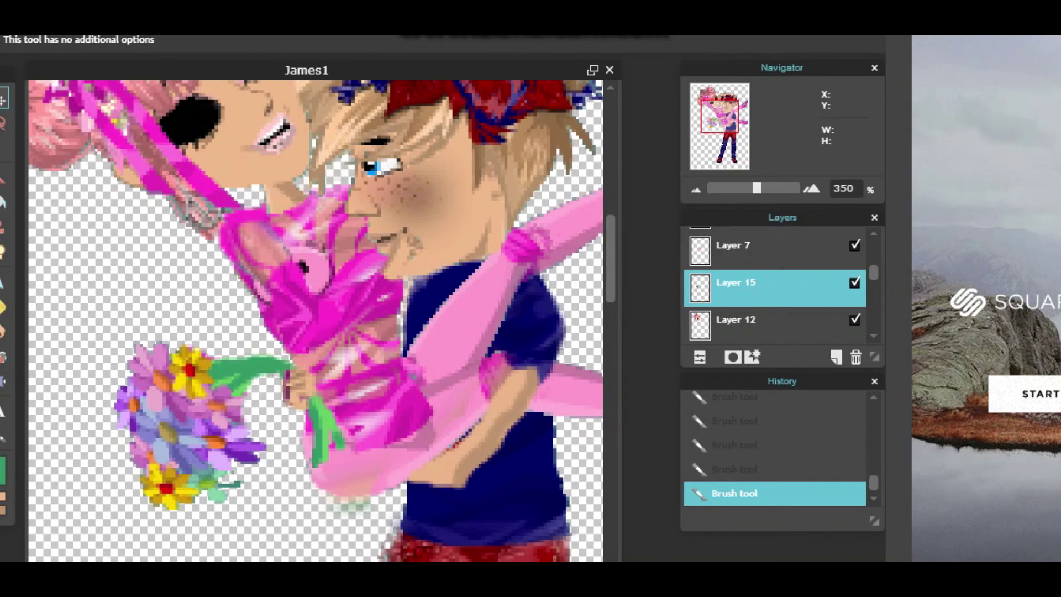